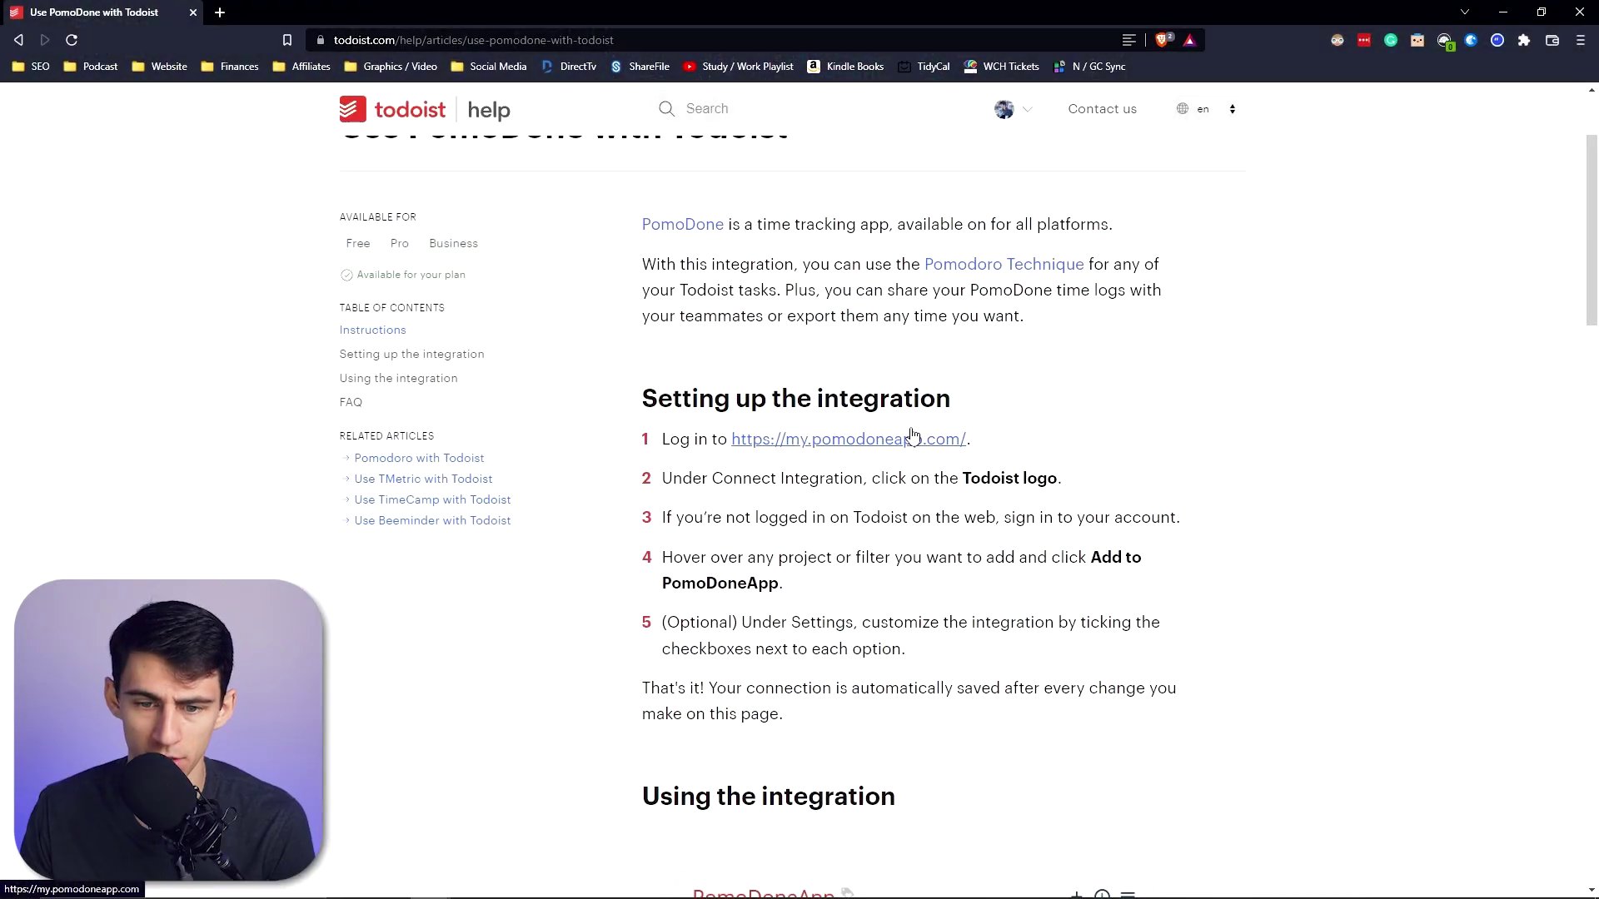
Step: Open the my.pomodoneapp.com link from step 1 of the article in a new tab and switch to it
ctrl+click(820, 450)
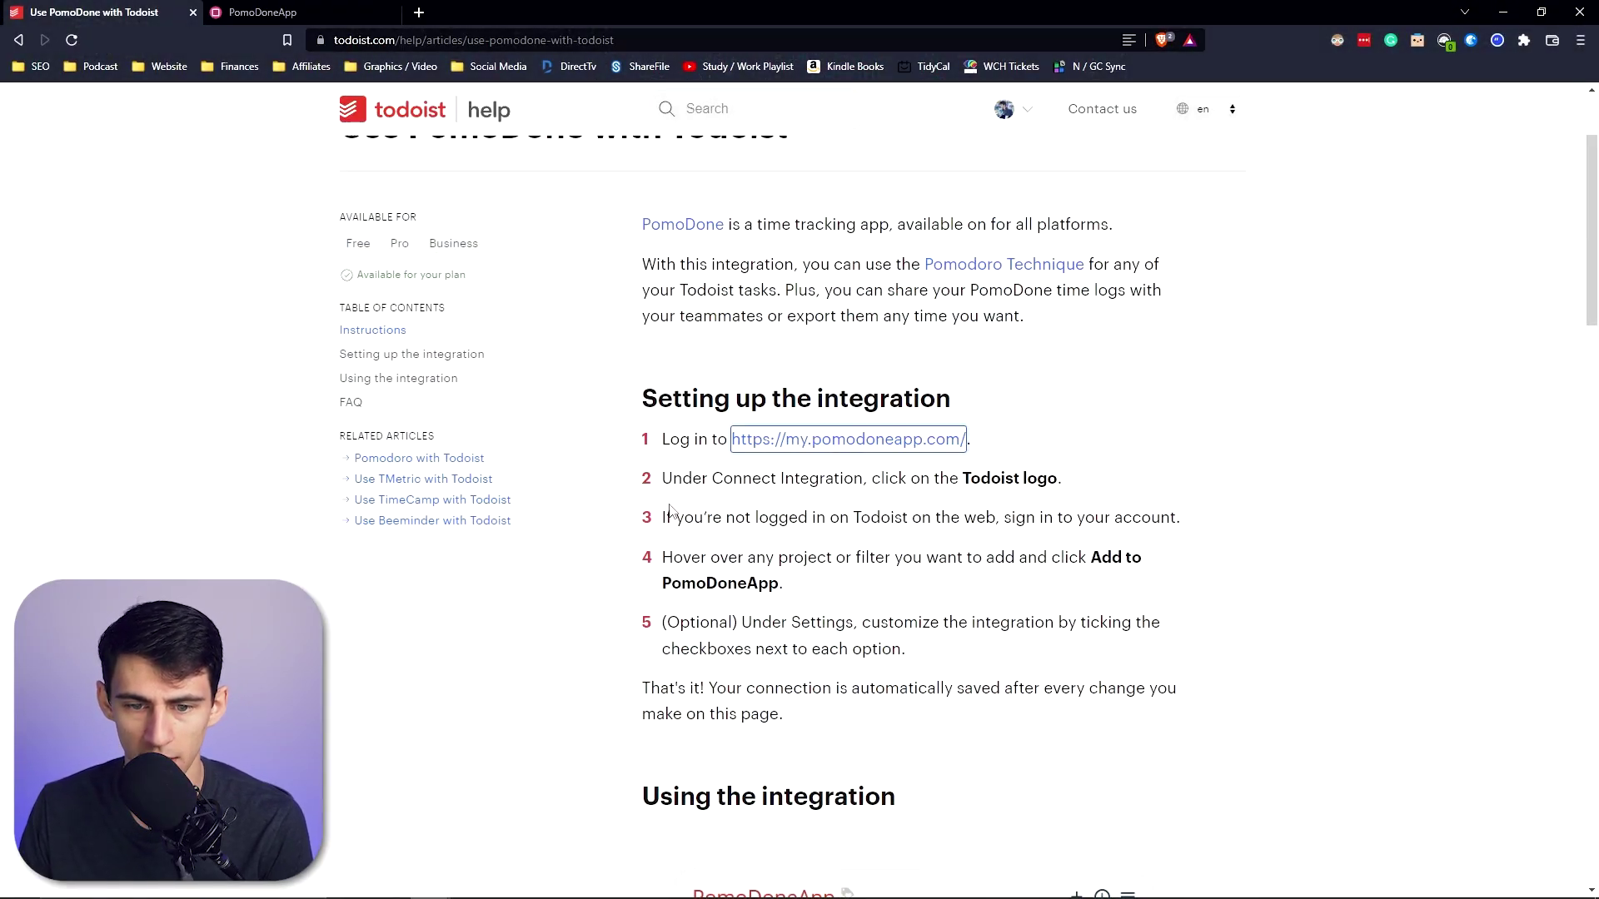
click(262, 12)
Step: Sign in to PomoDoneApp and connect Todoist as a task source
click(503, 258)
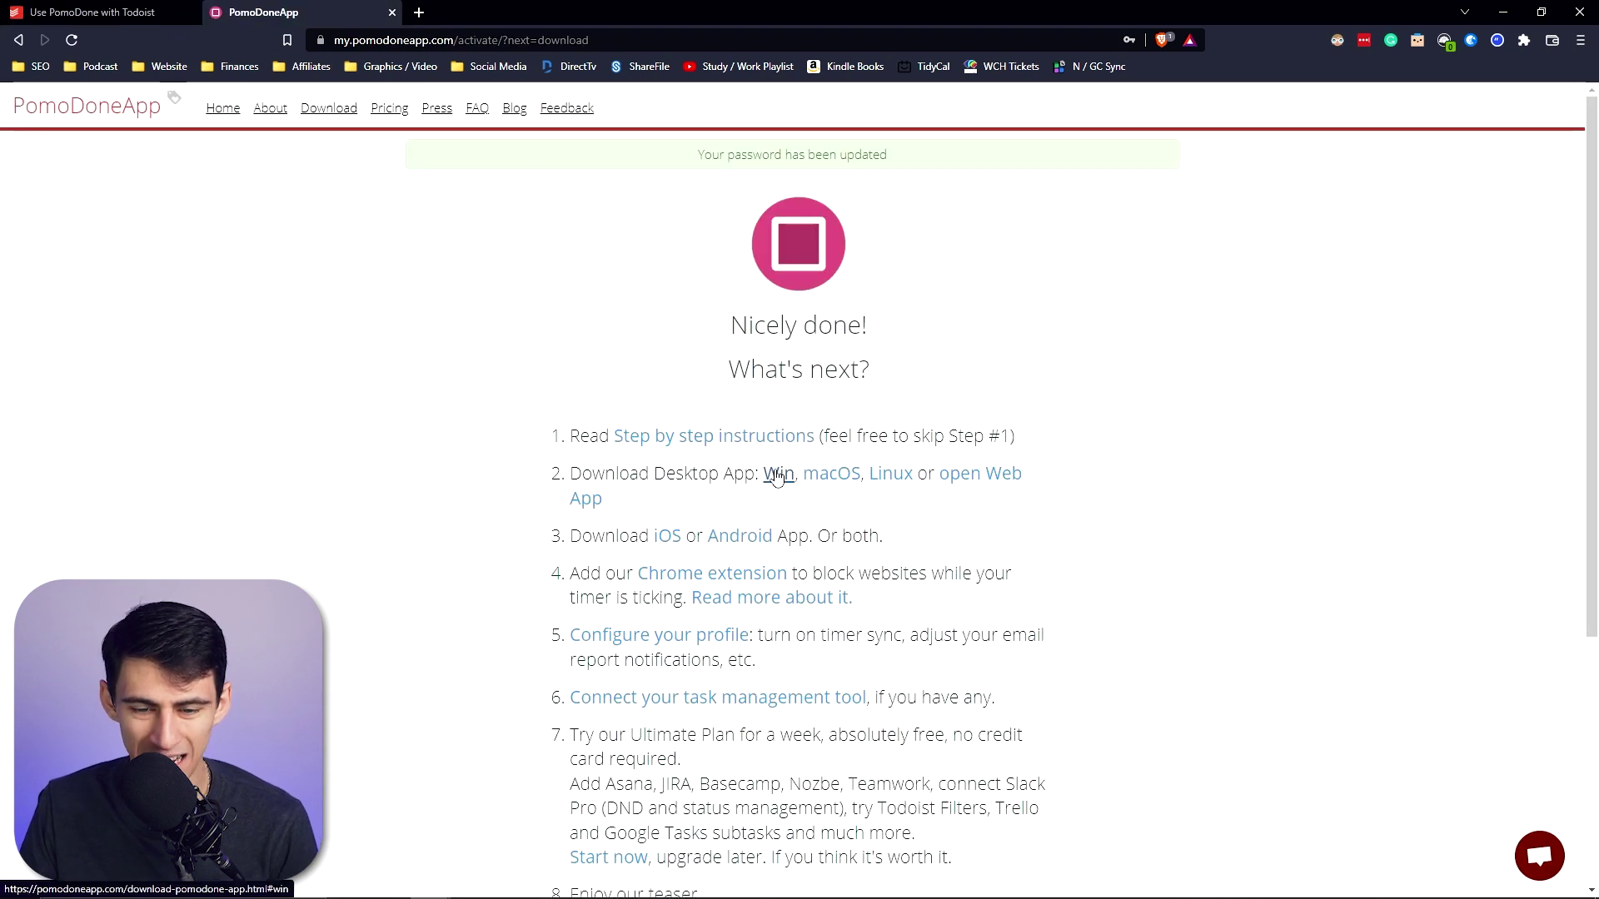
click(777, 480)
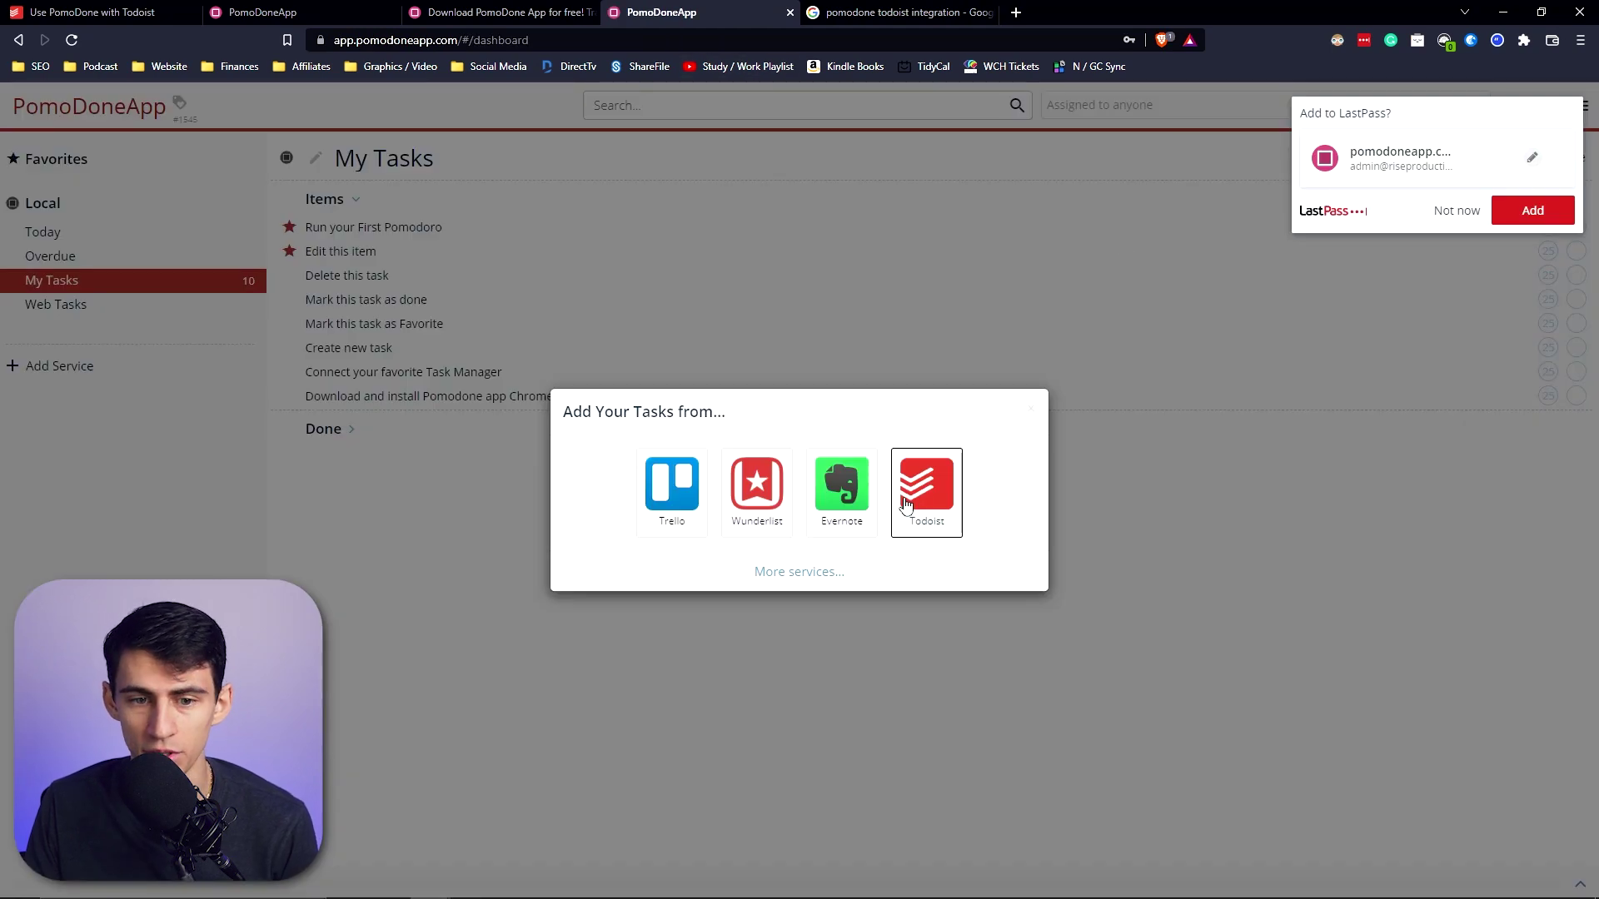
click(931, 502)
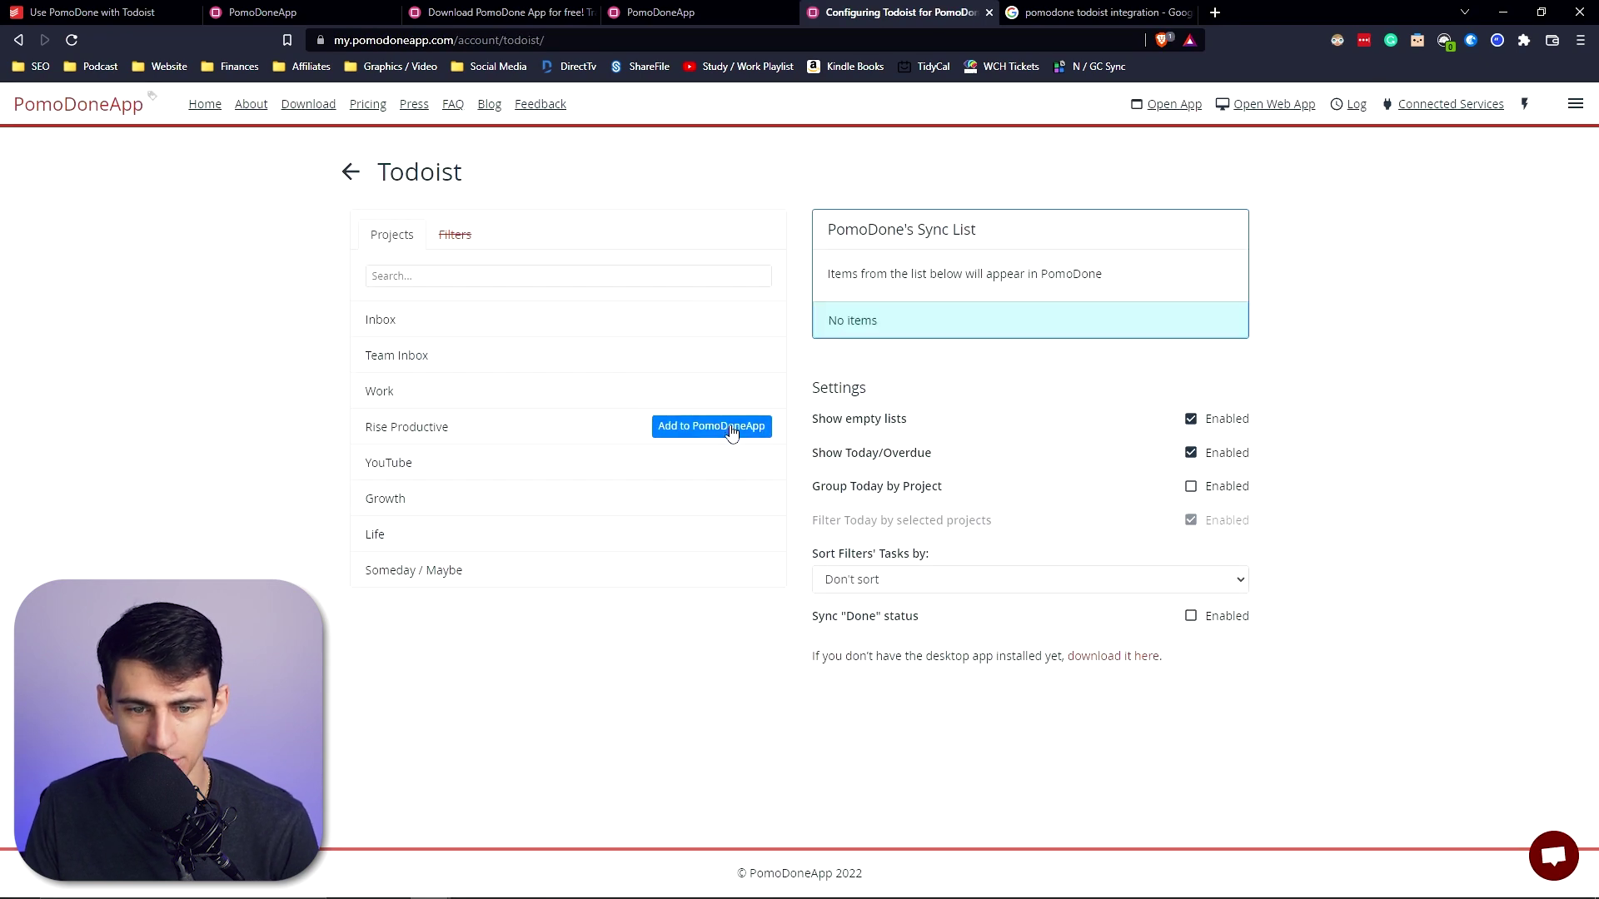
Step: Add the Rise Productive, Work and YouTube projects to PomoDoneApp
click(731, 429)
click(732, 393)
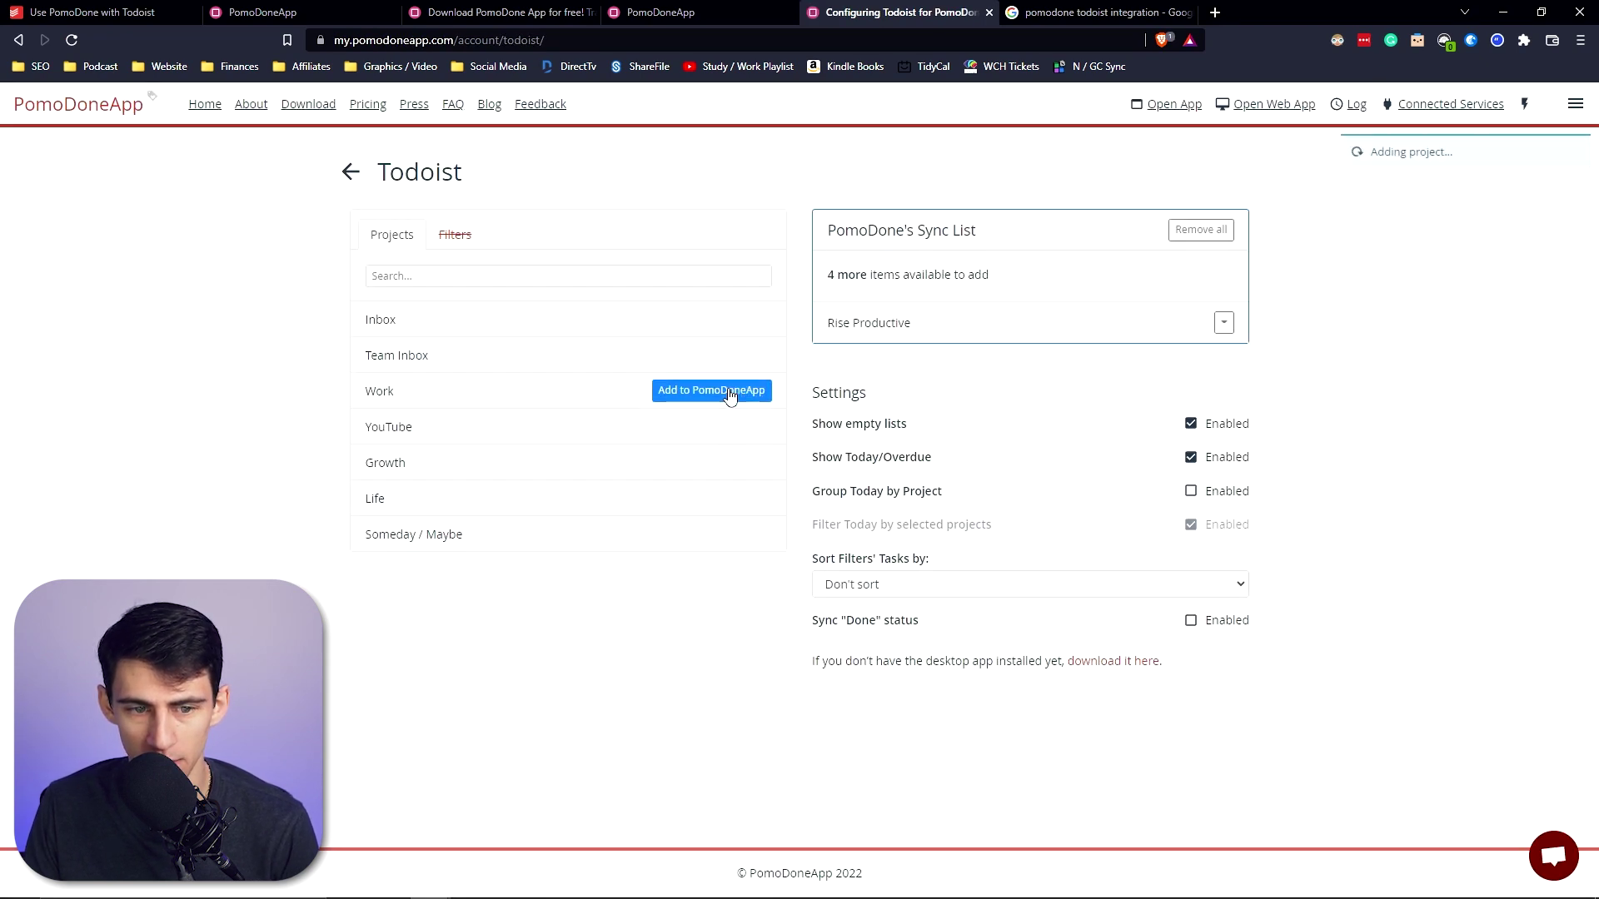
click(725, 397)
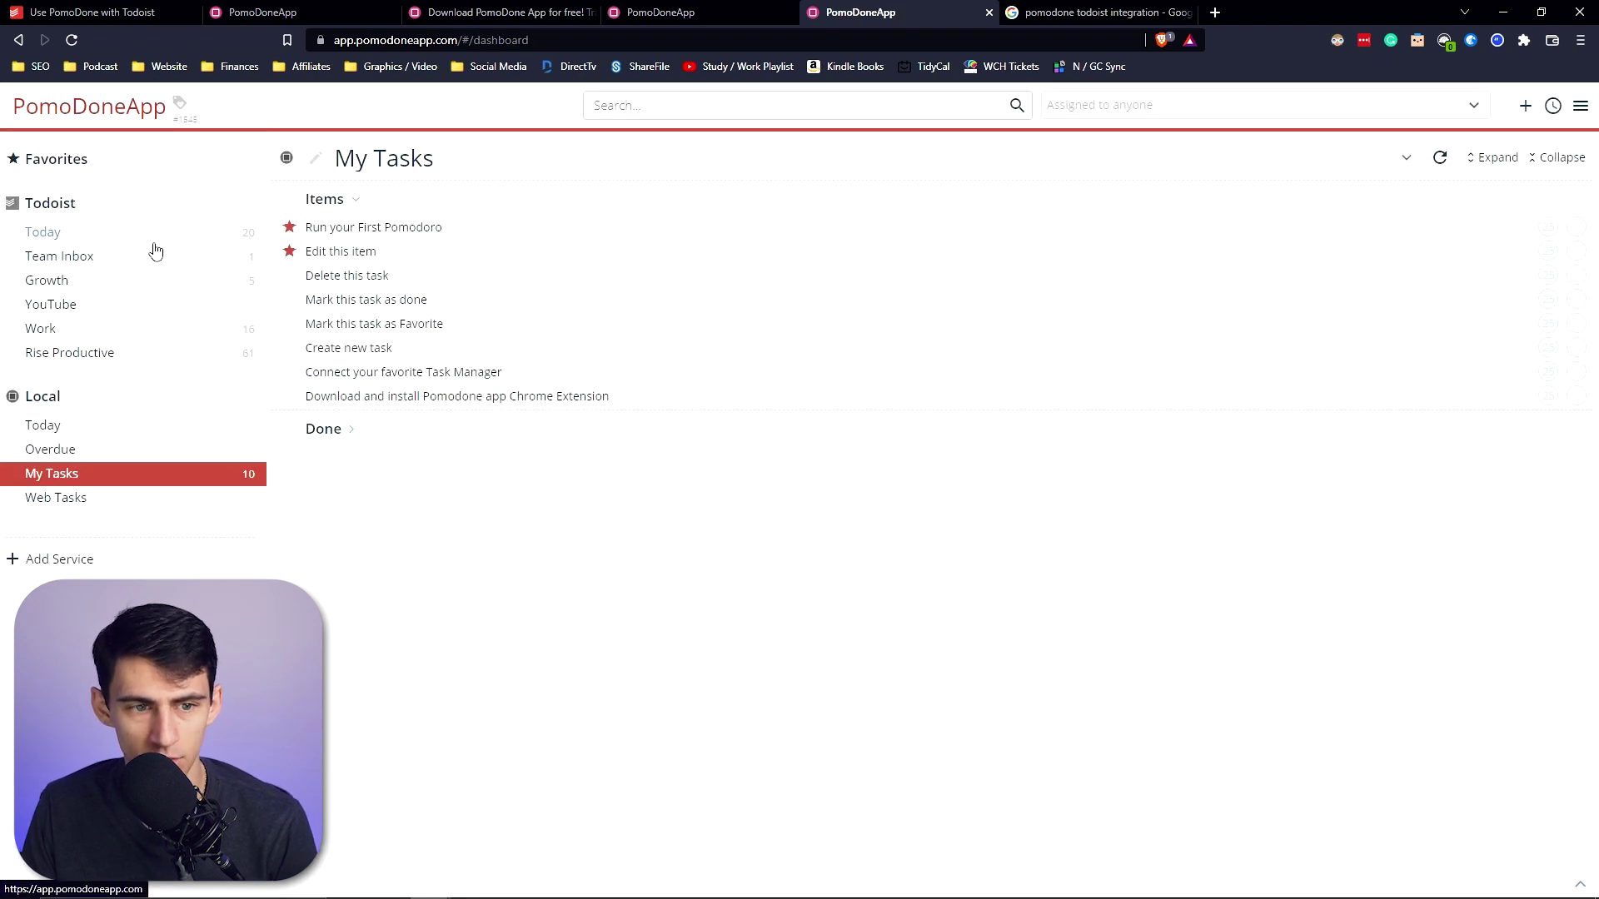
Step: Switch to the Work list and open the work example task's pomodoro timer in the web and desktop apps
click(169, 333)
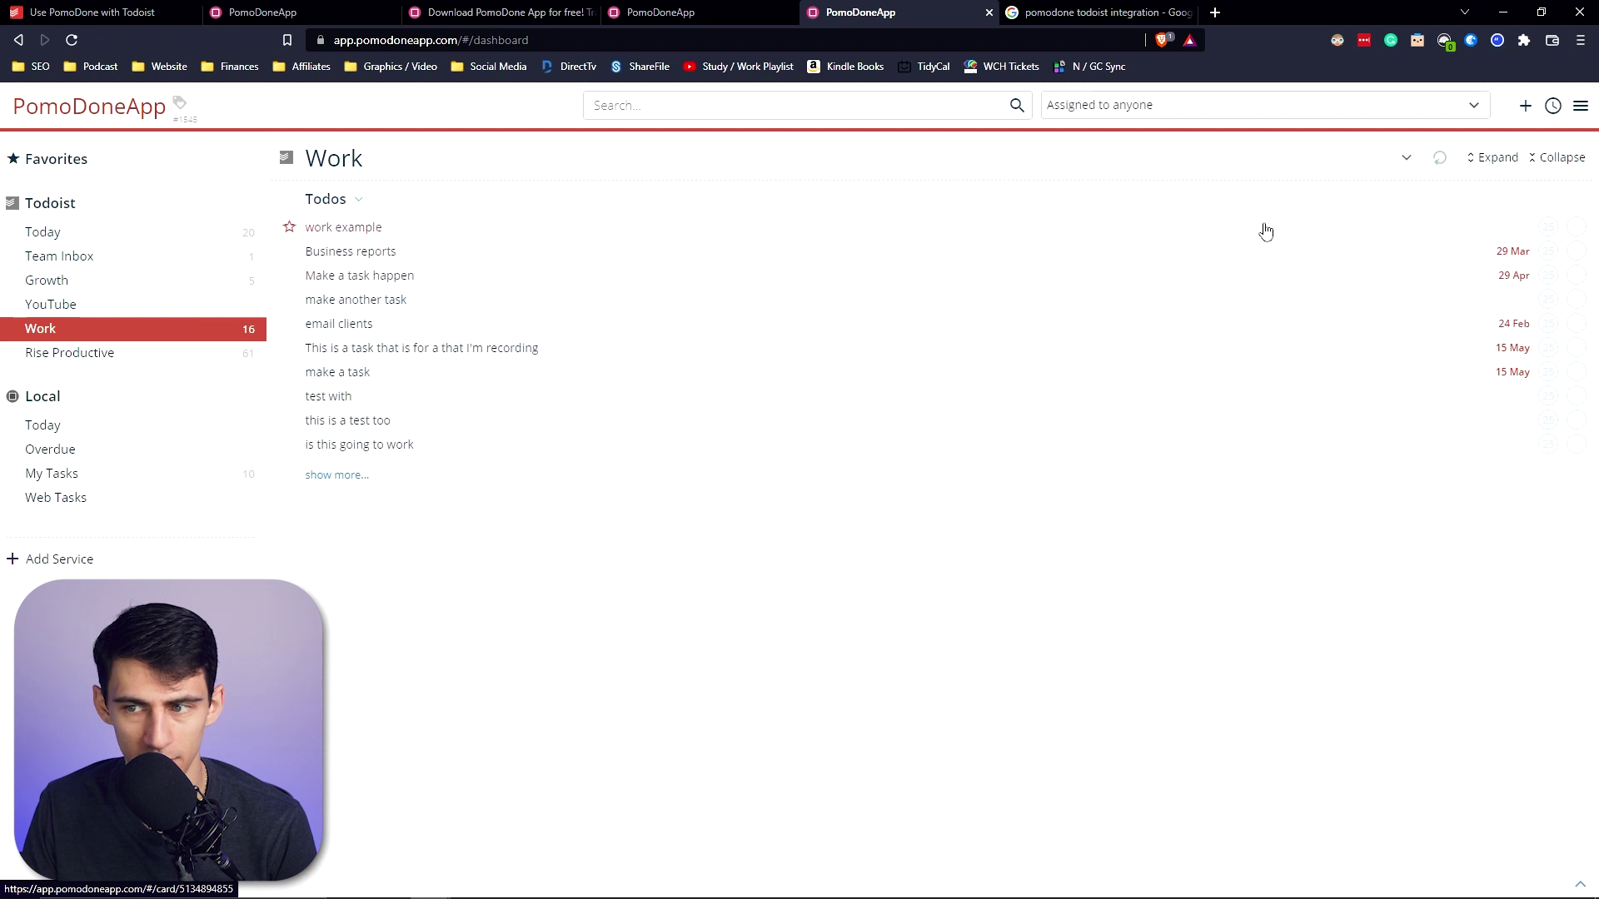
click(369, 230)
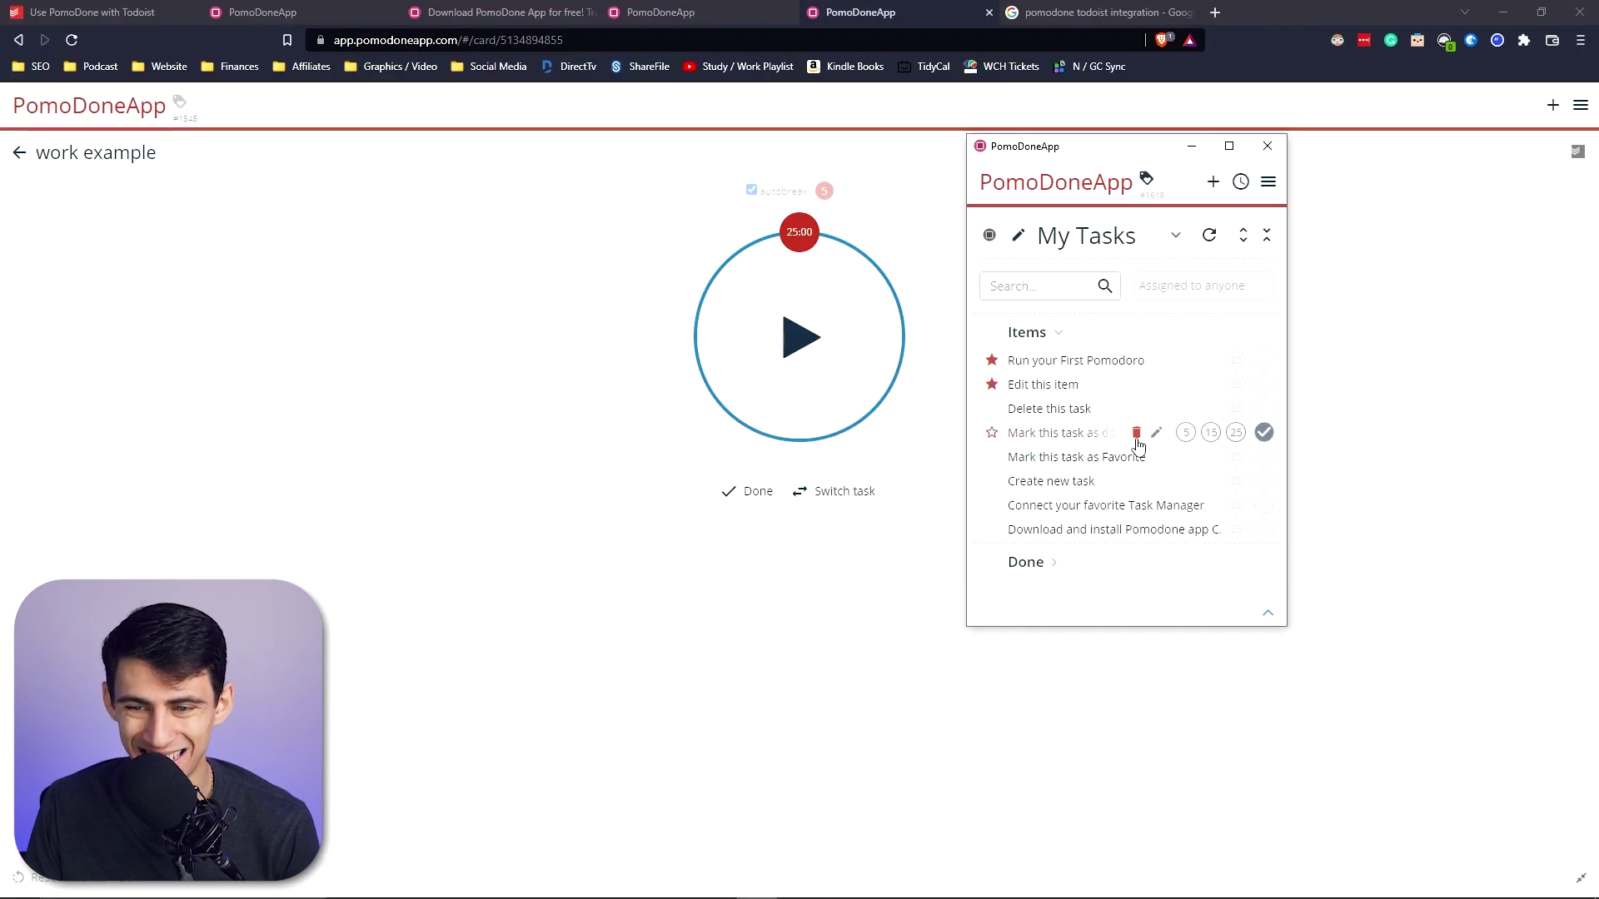
click(1137, 247)
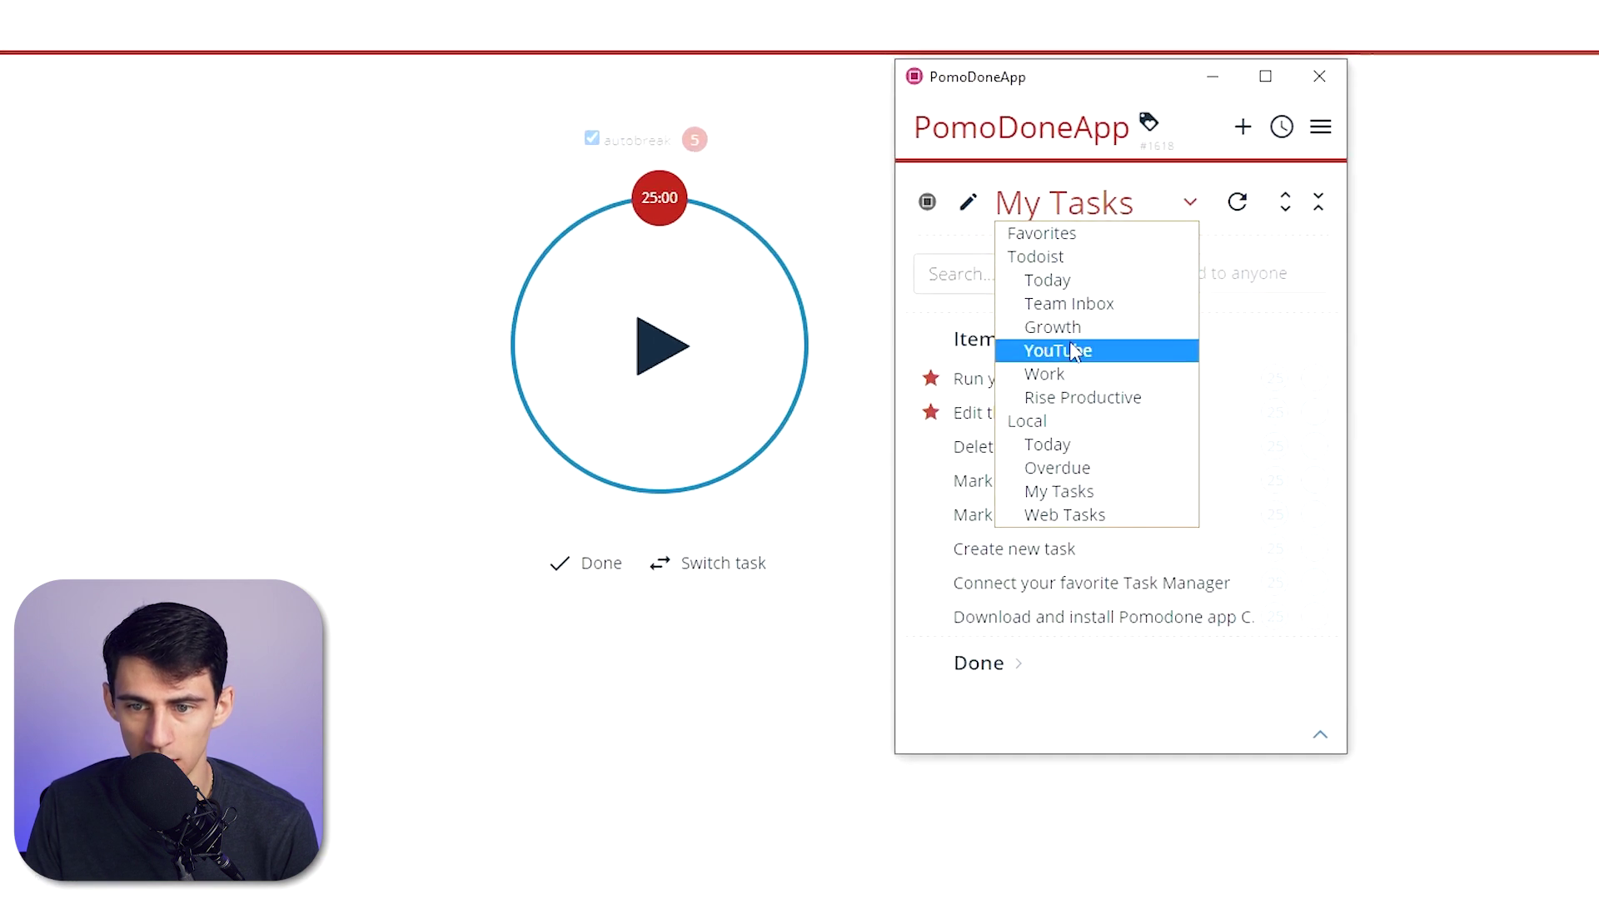
click(1073, 374)
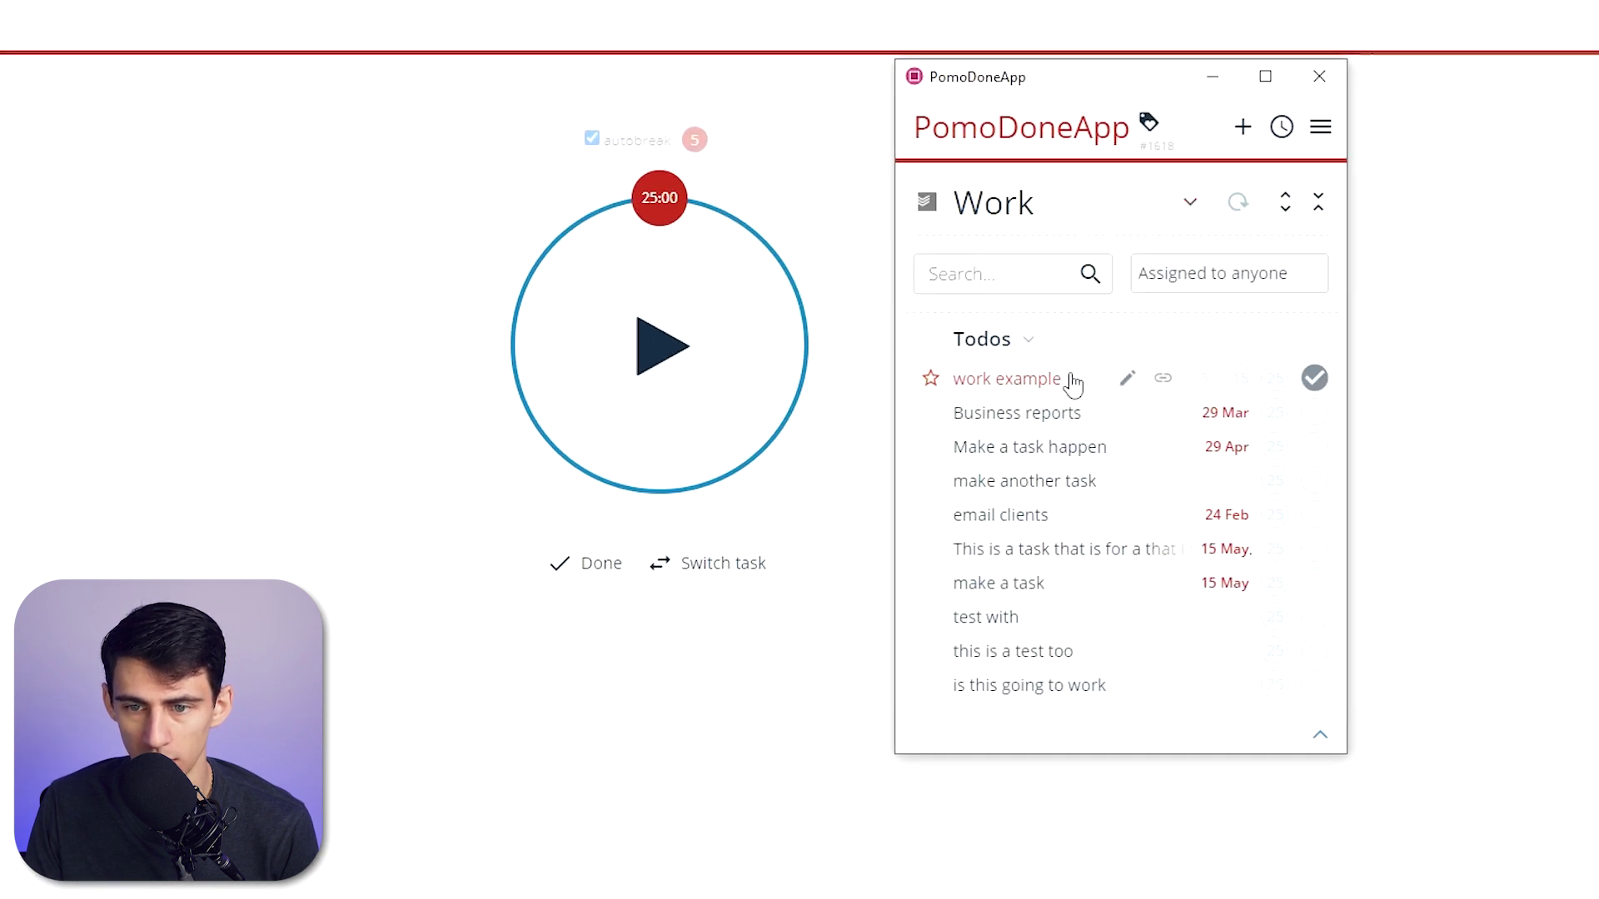
click(1024, 381)
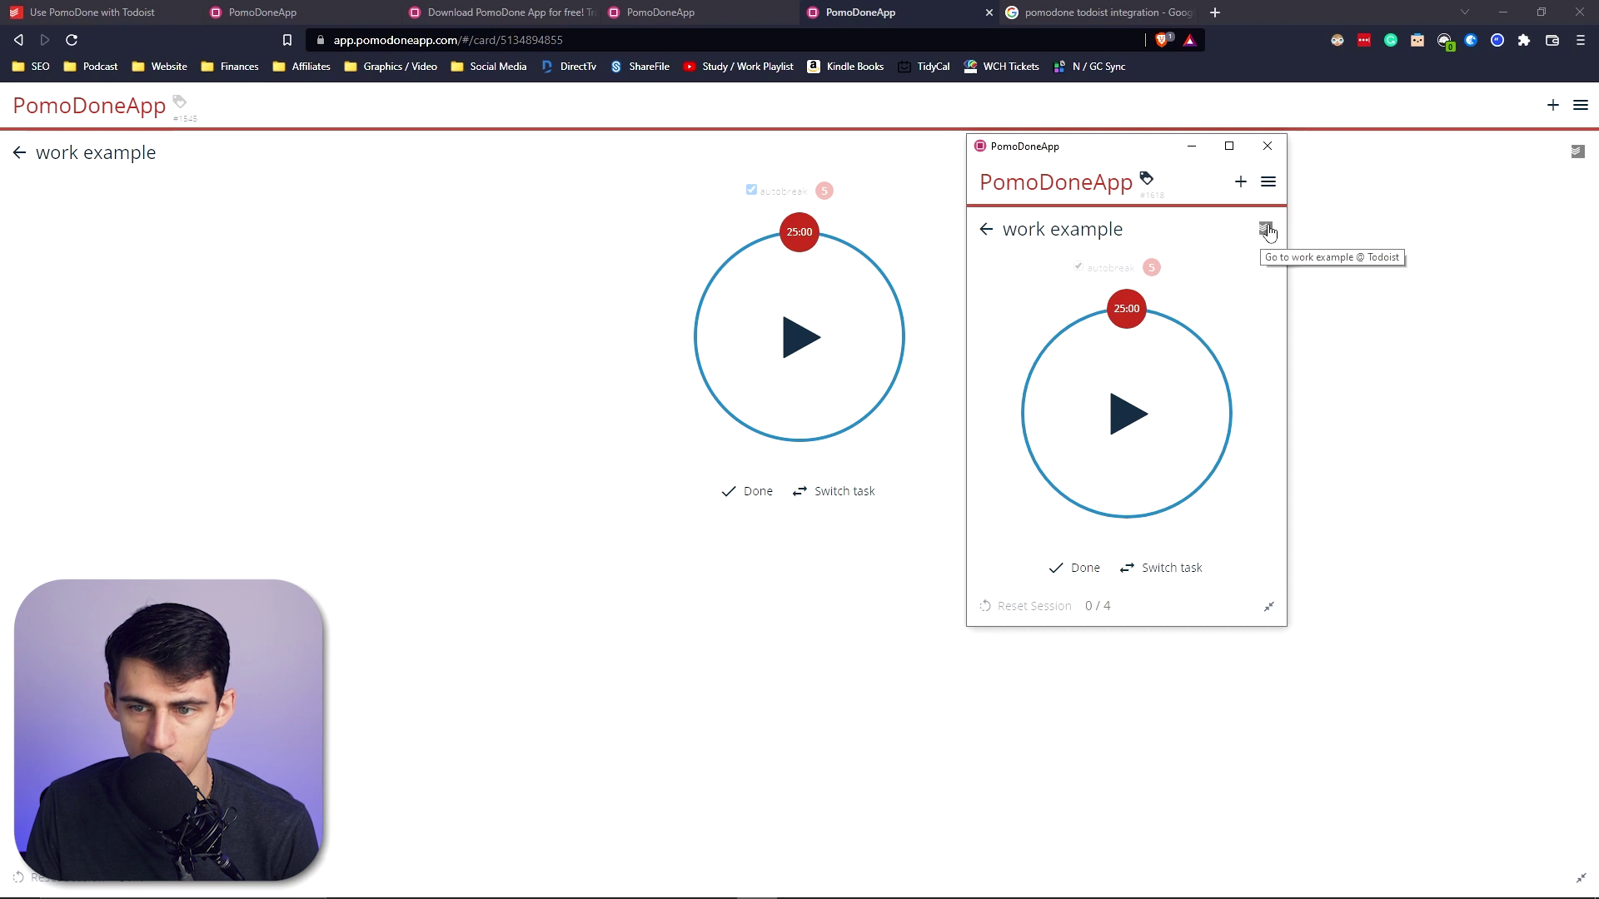
Step: Start the 25-minute pomodoro on work example and reposition the PomoDone desktop window
key(space)
drag(1142, 178, 1236, 213)
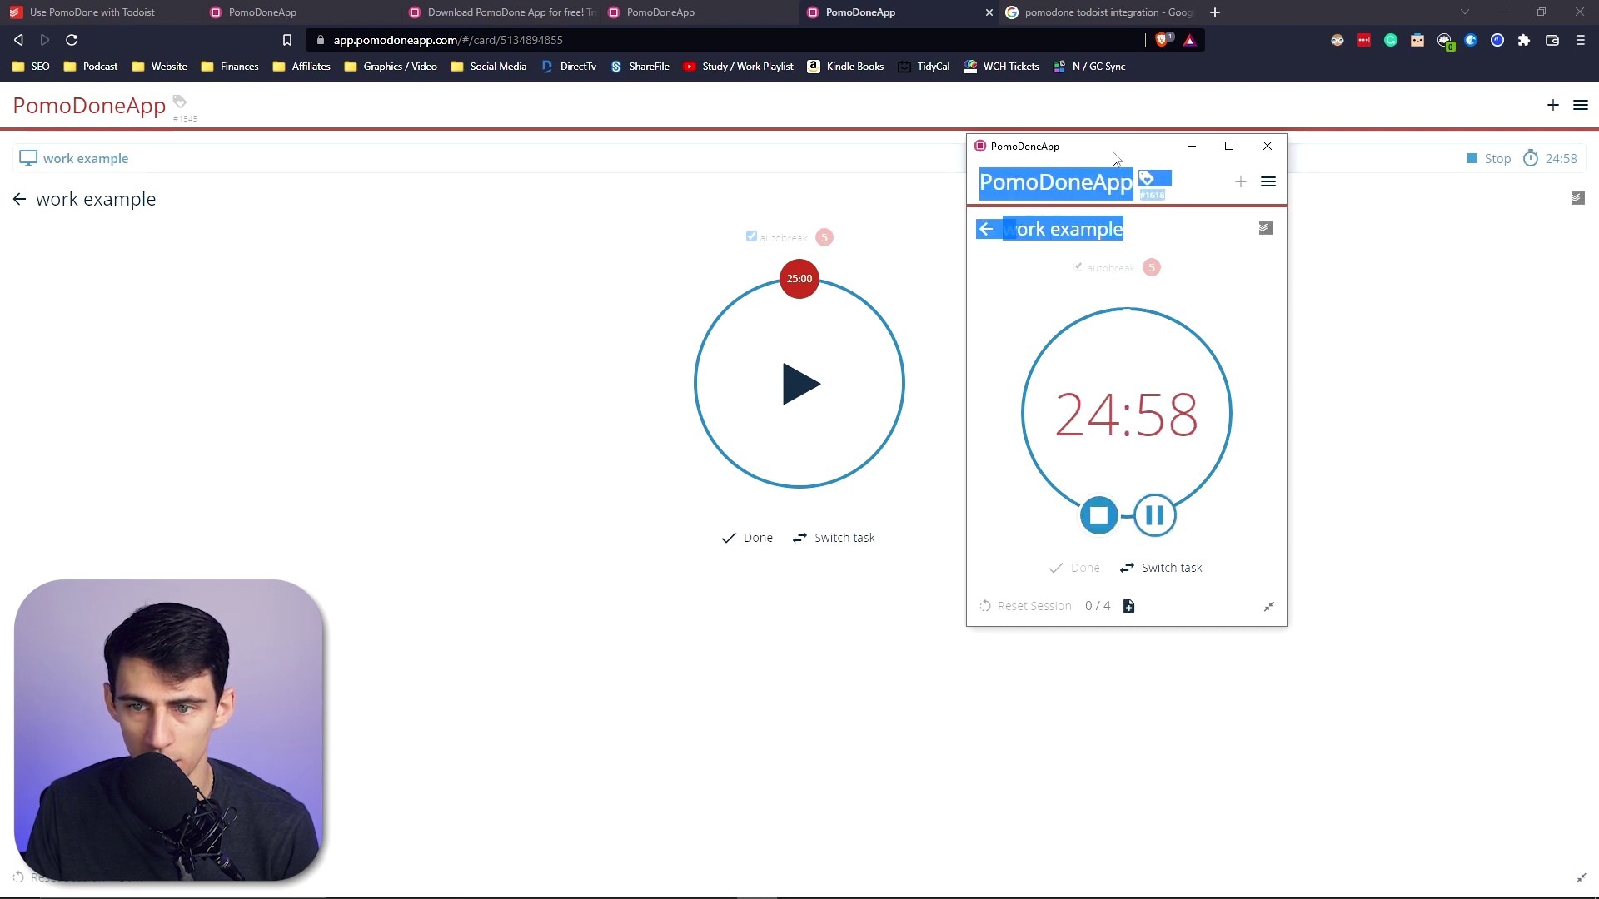
drag(1109, 147, 1189, 170)
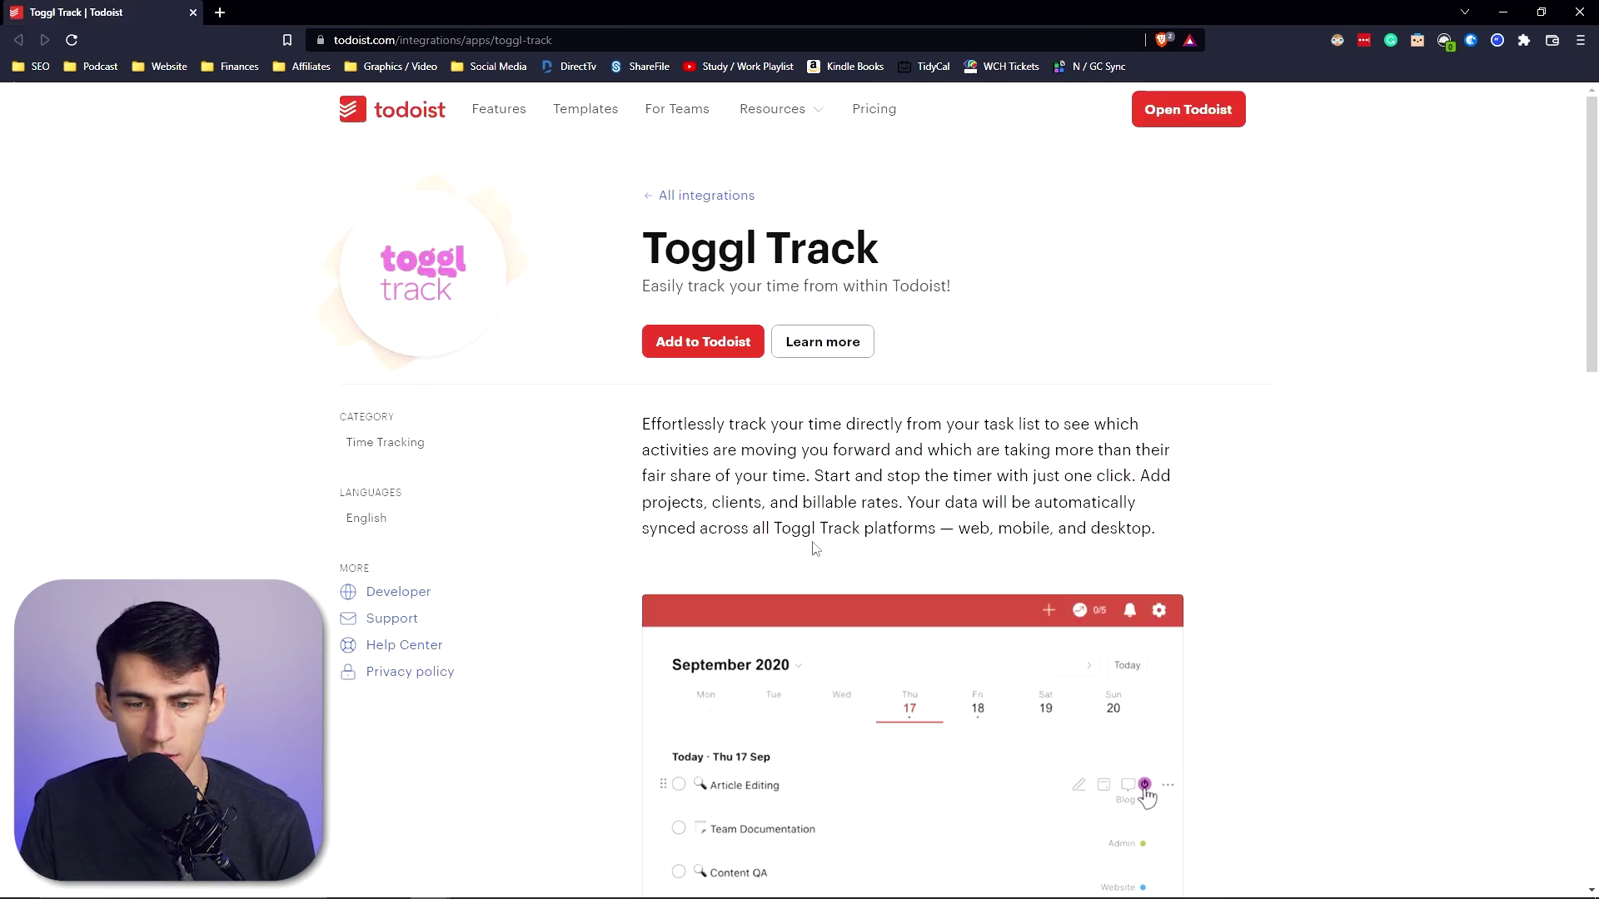
Step: Show the Toggl Track installation instructions from the integration page's Add to Todoist button
scroll(903, 422, down, 2)
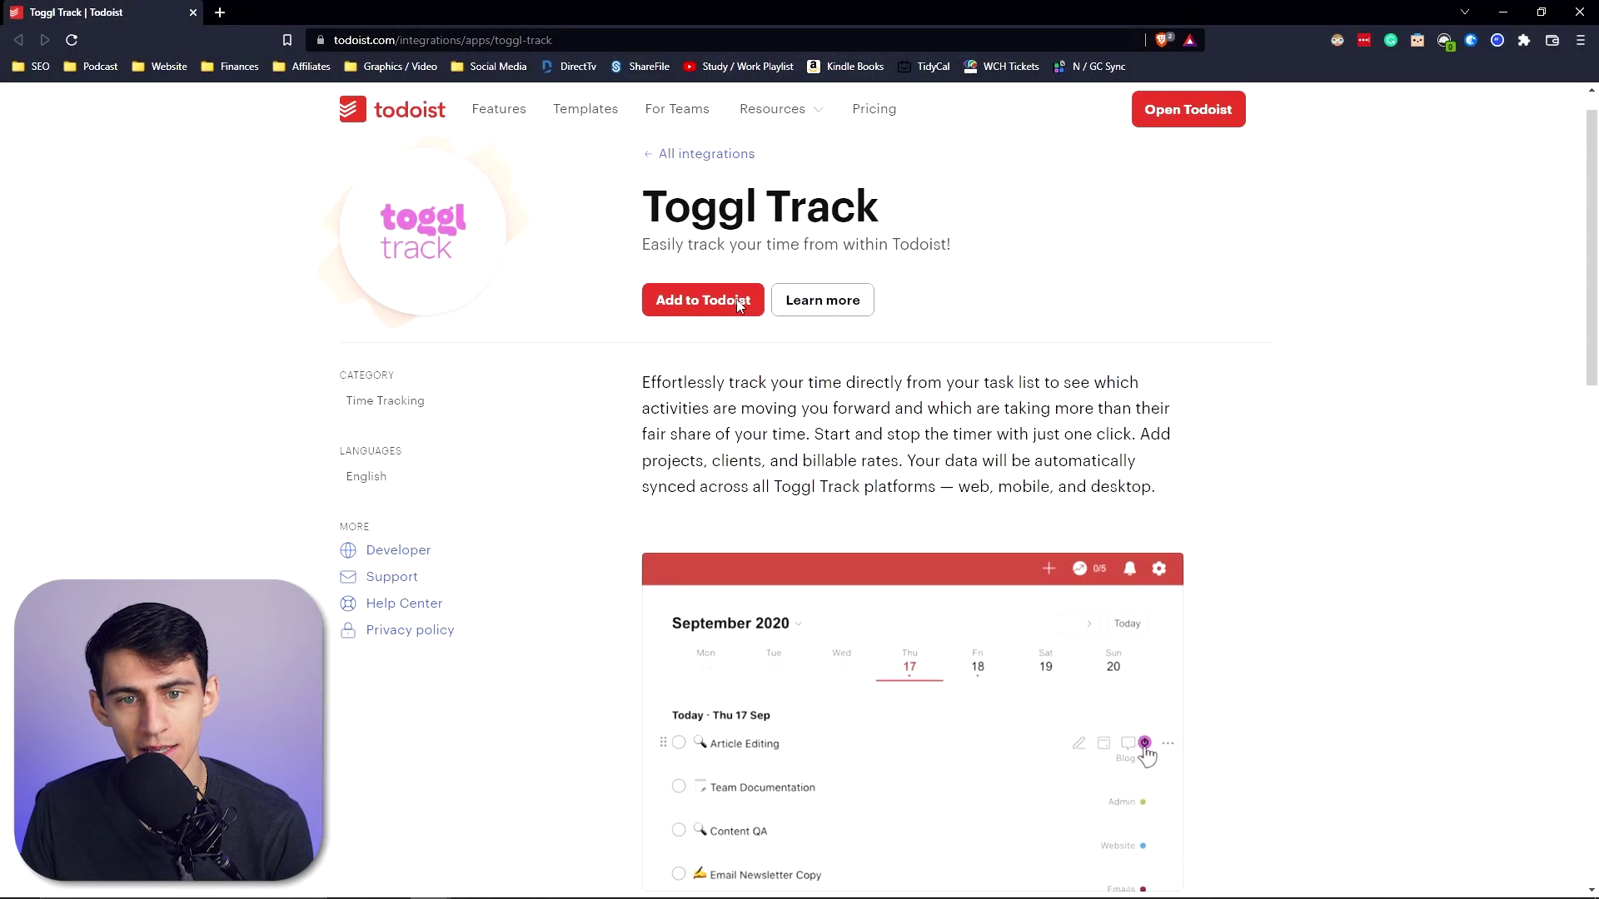
click(678, 351)
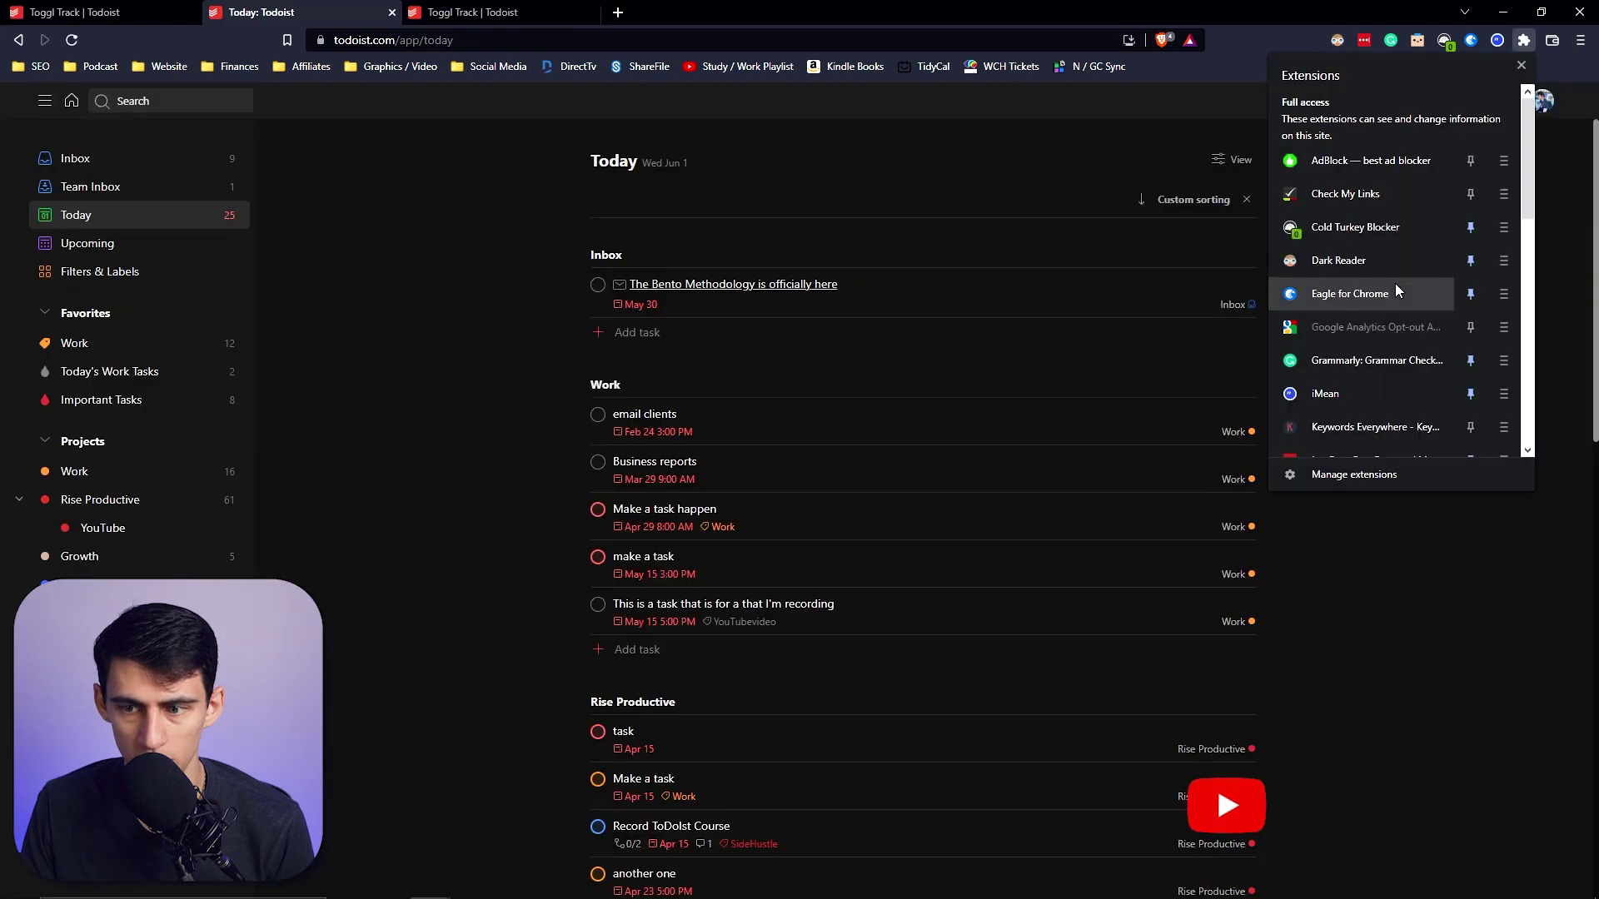
Step: Allow the Toggl Track extension's Todoist integration to access todoist.com, then return to the Todoist tasks
scroll(1396, 292, down, 5)
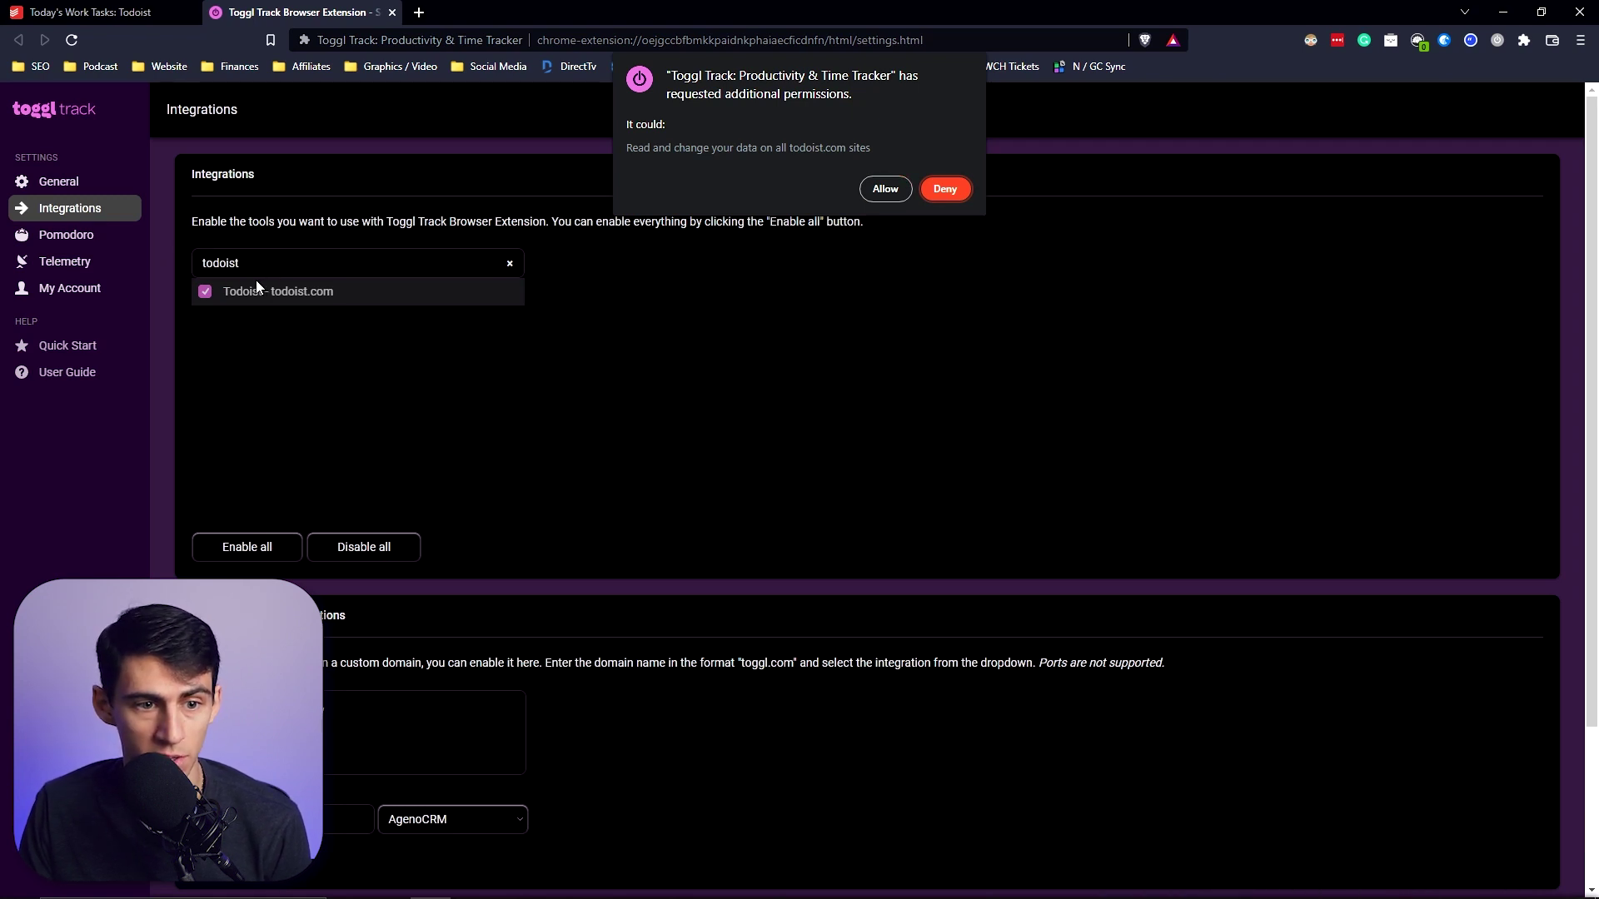
click(885, 190)
key(ctrl+shift+Tab)
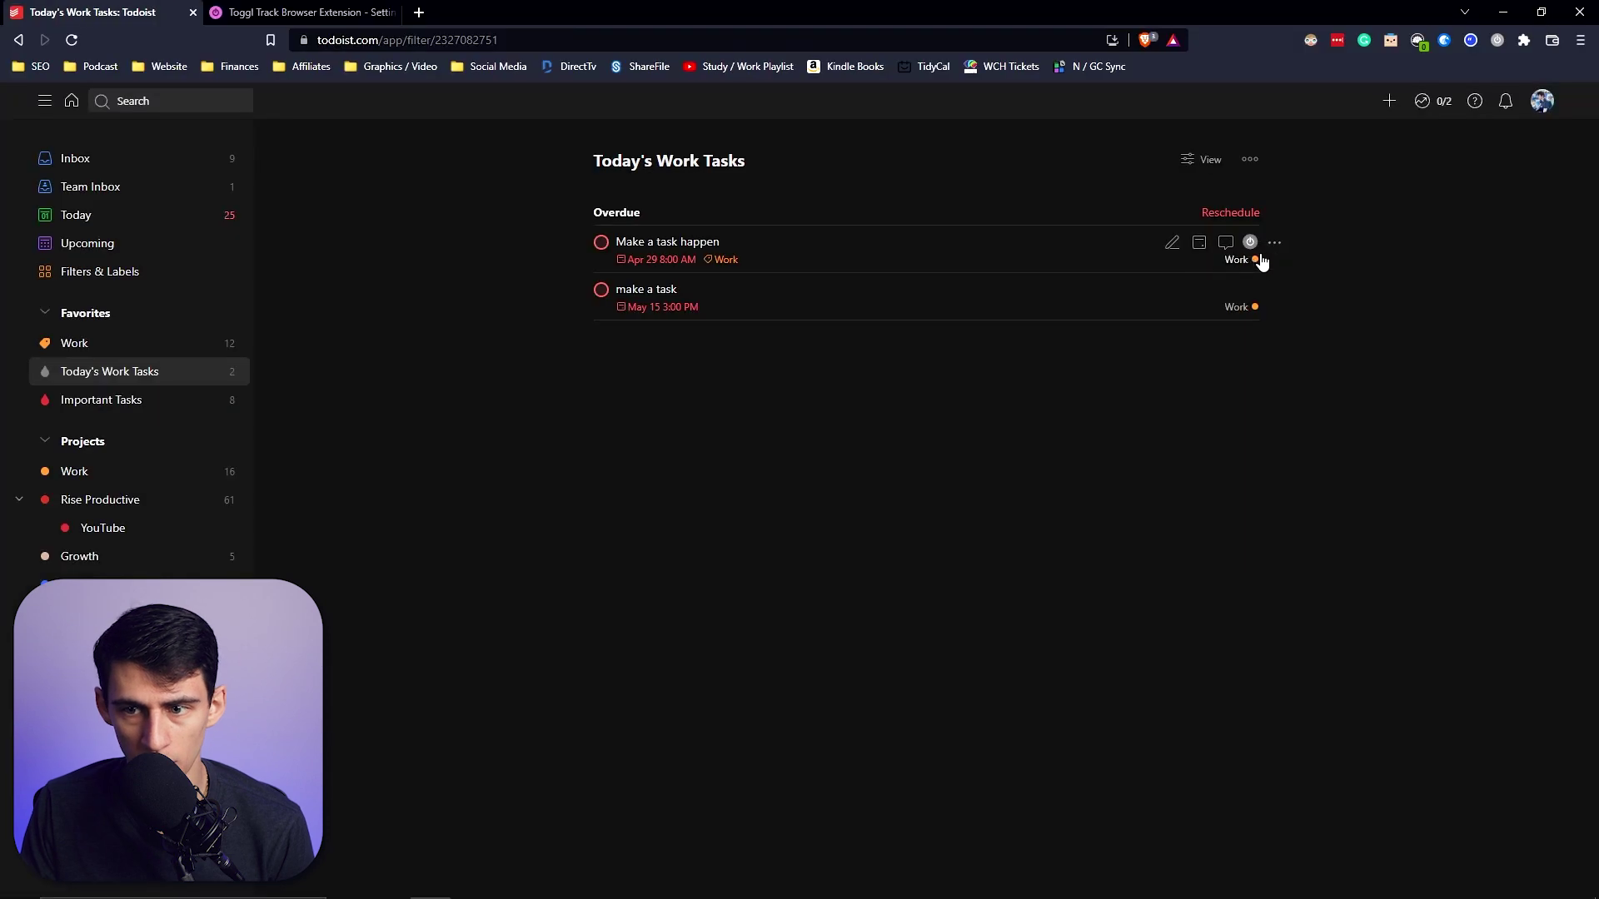
Step: Start a Toggl timer on Make a task happen, keeping Work as its project
click(1255, 245)
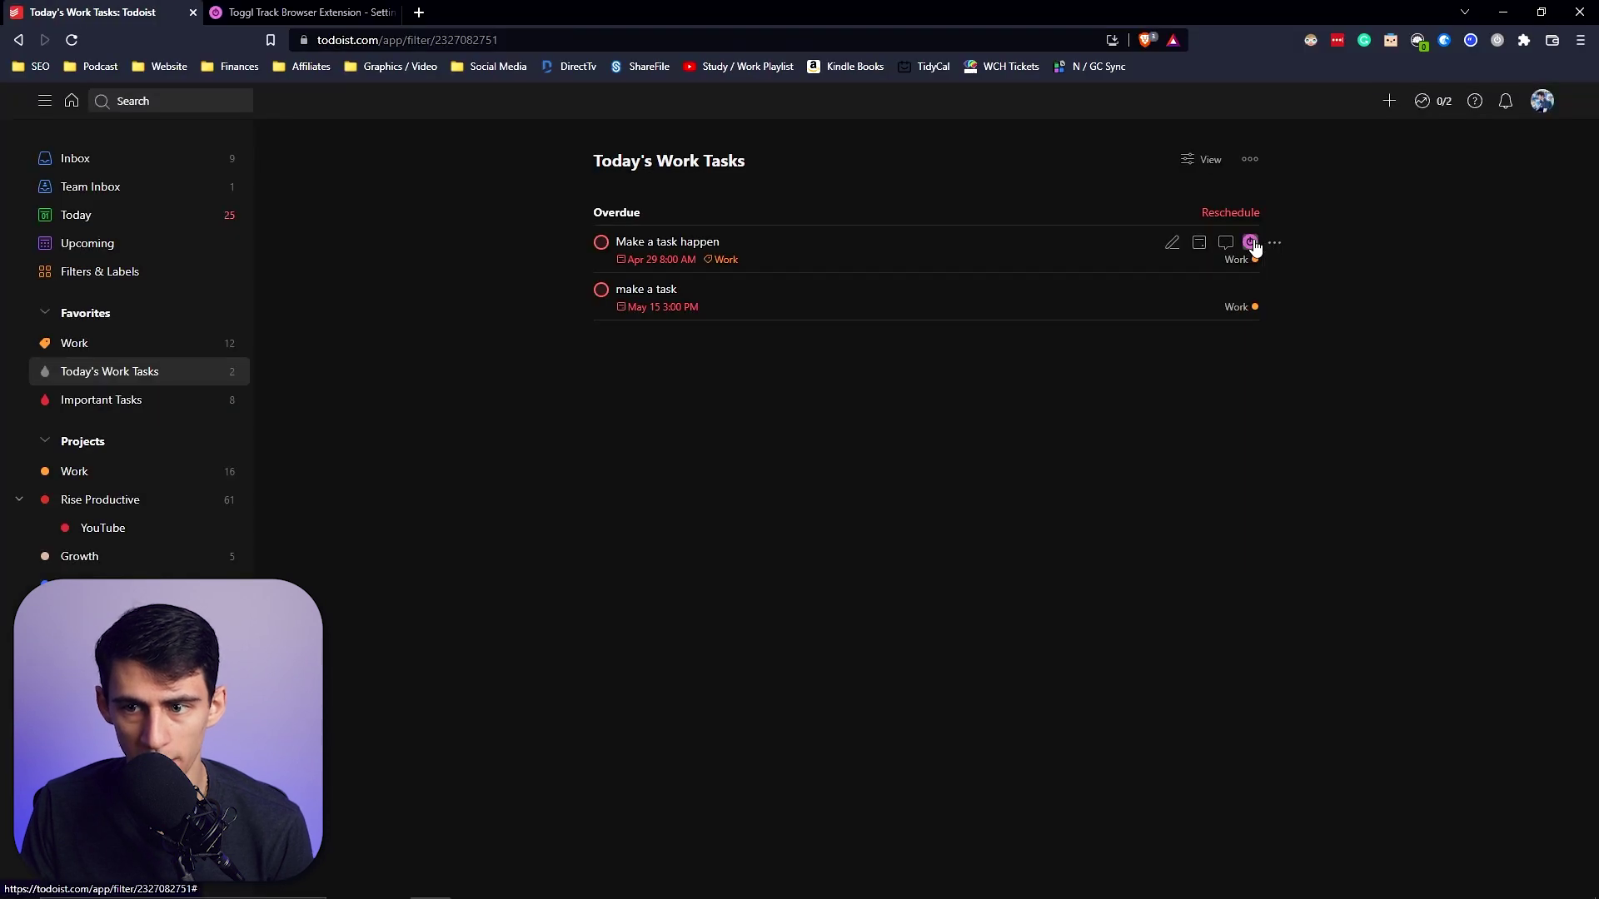
triple_click(1298, 287)
click(1307, 288)
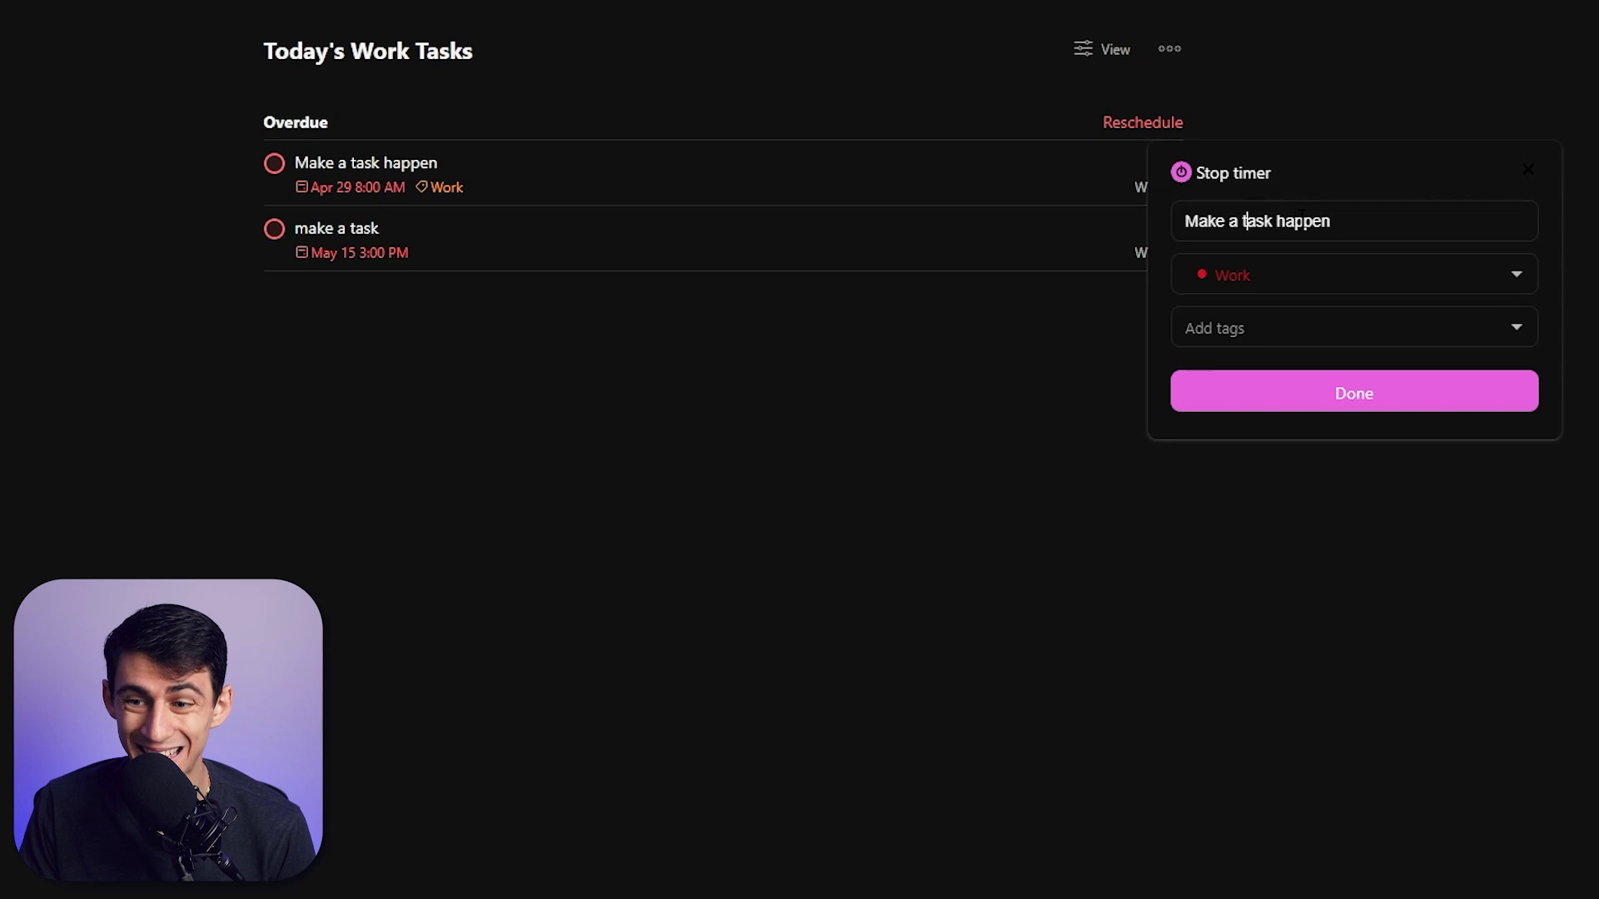
click(1310, 287)
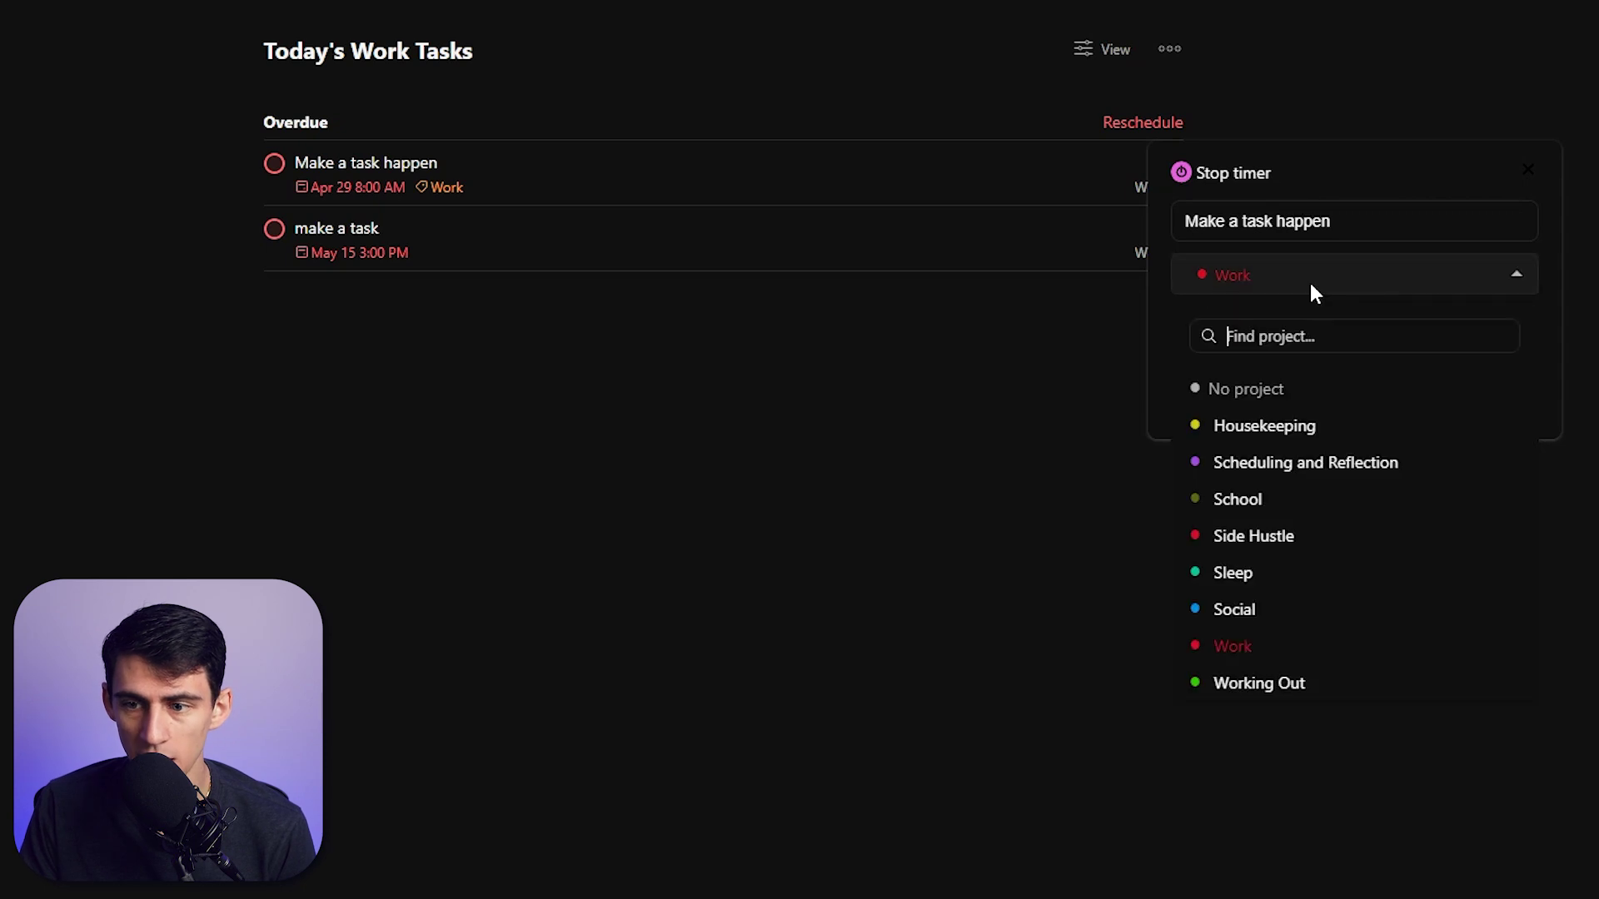
click(1332, 219)
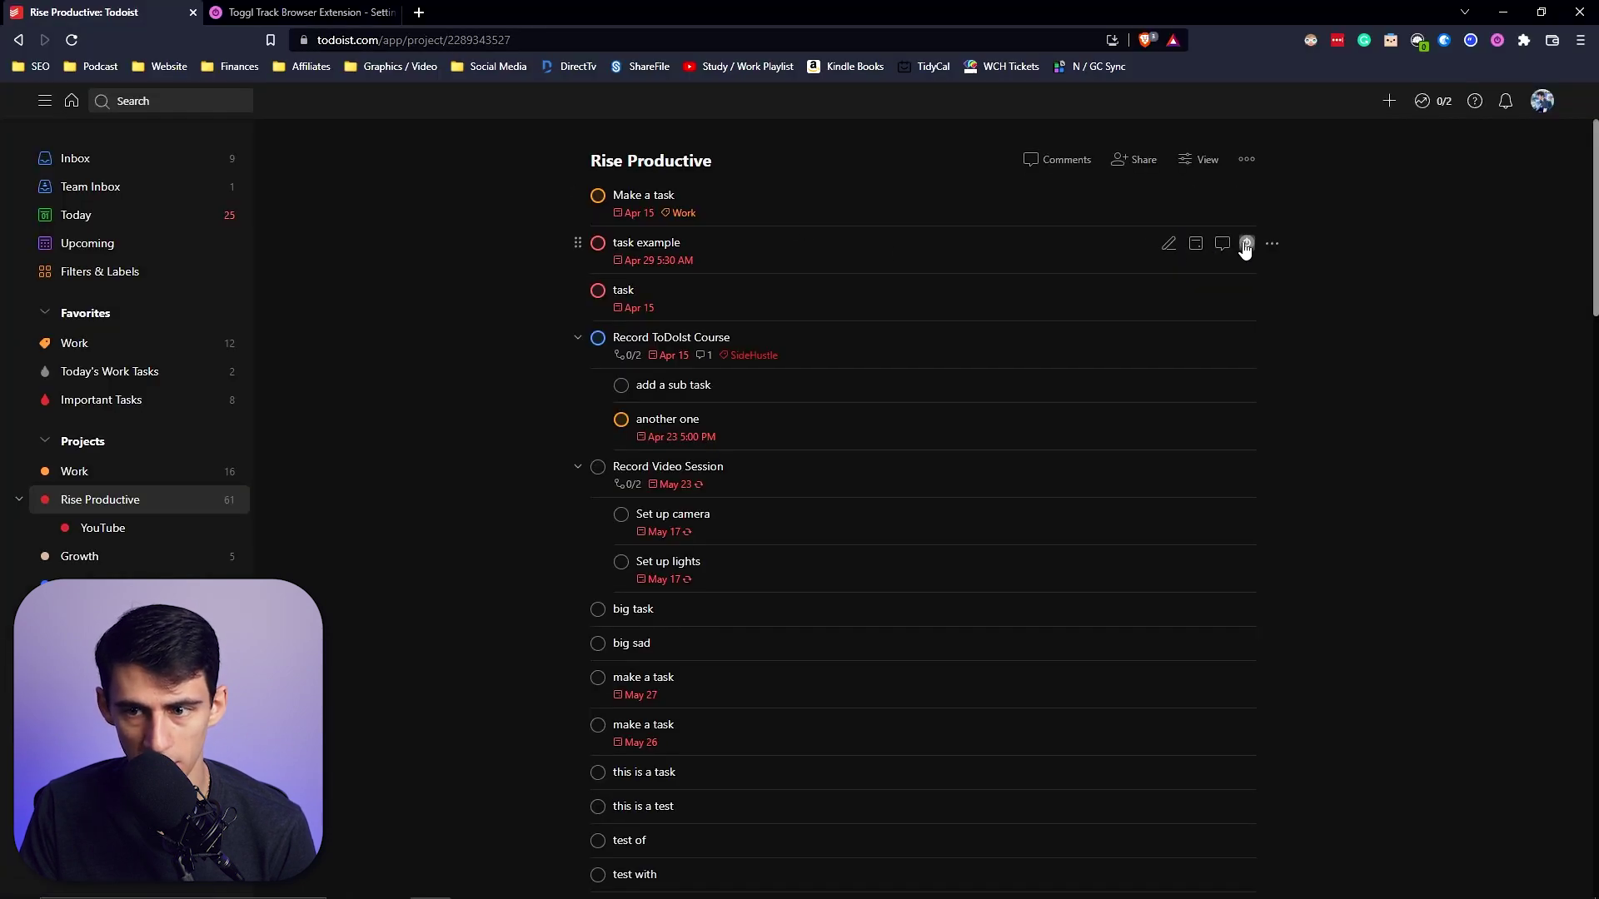
Step: Open a Toggl timer on Record ToDoIst Course, then dismiss its project list without choosing
click(1247, 338)
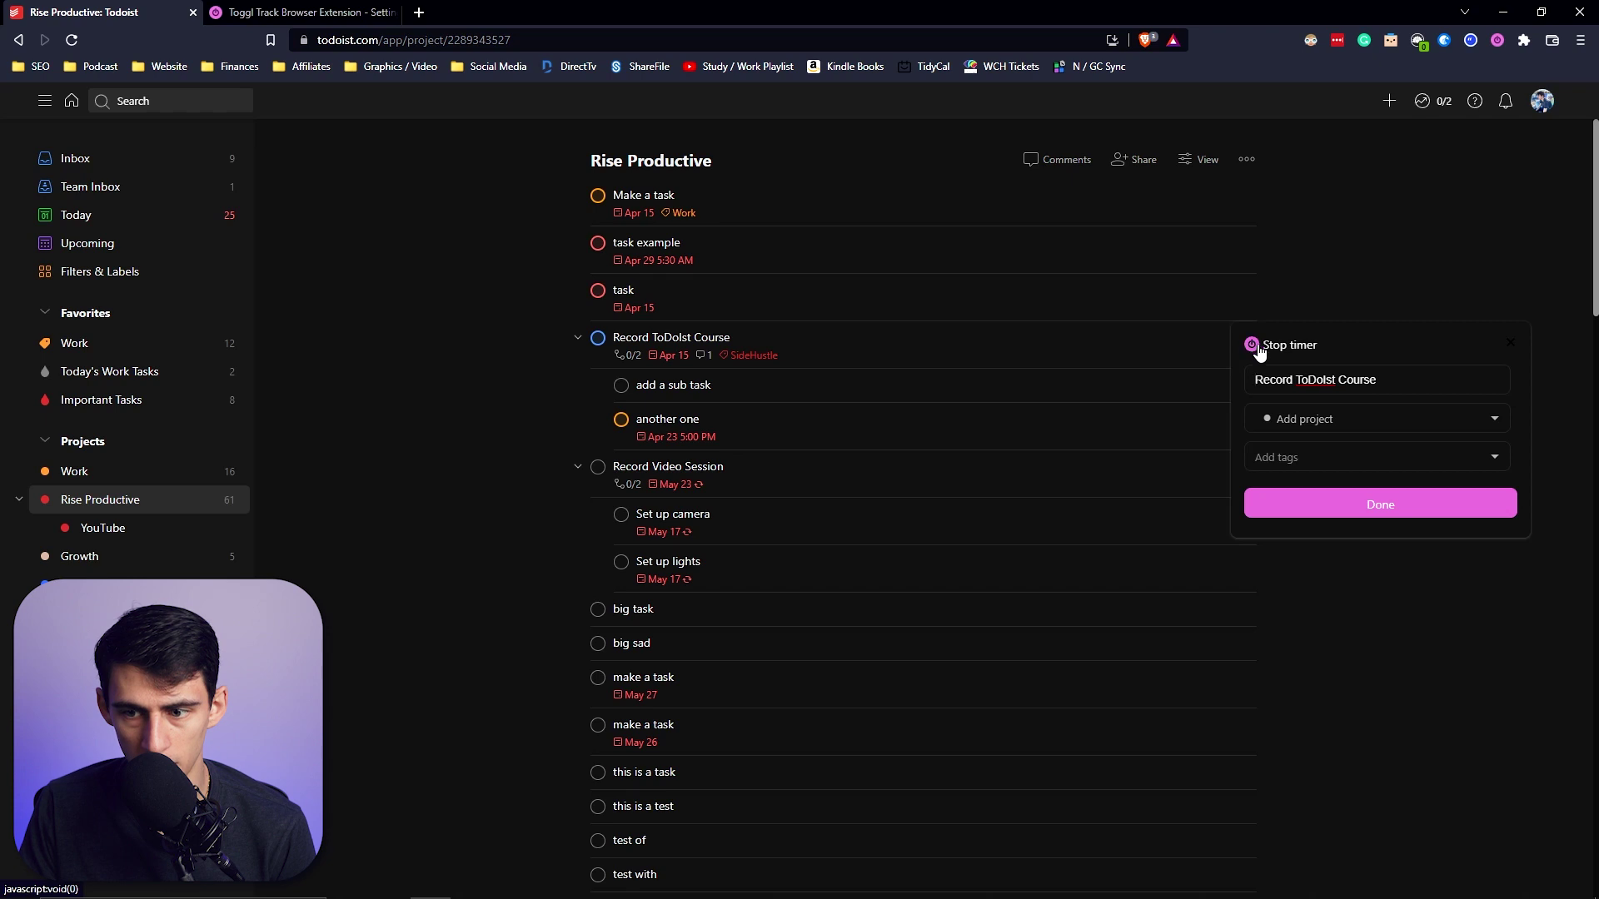
click(1280, 417)
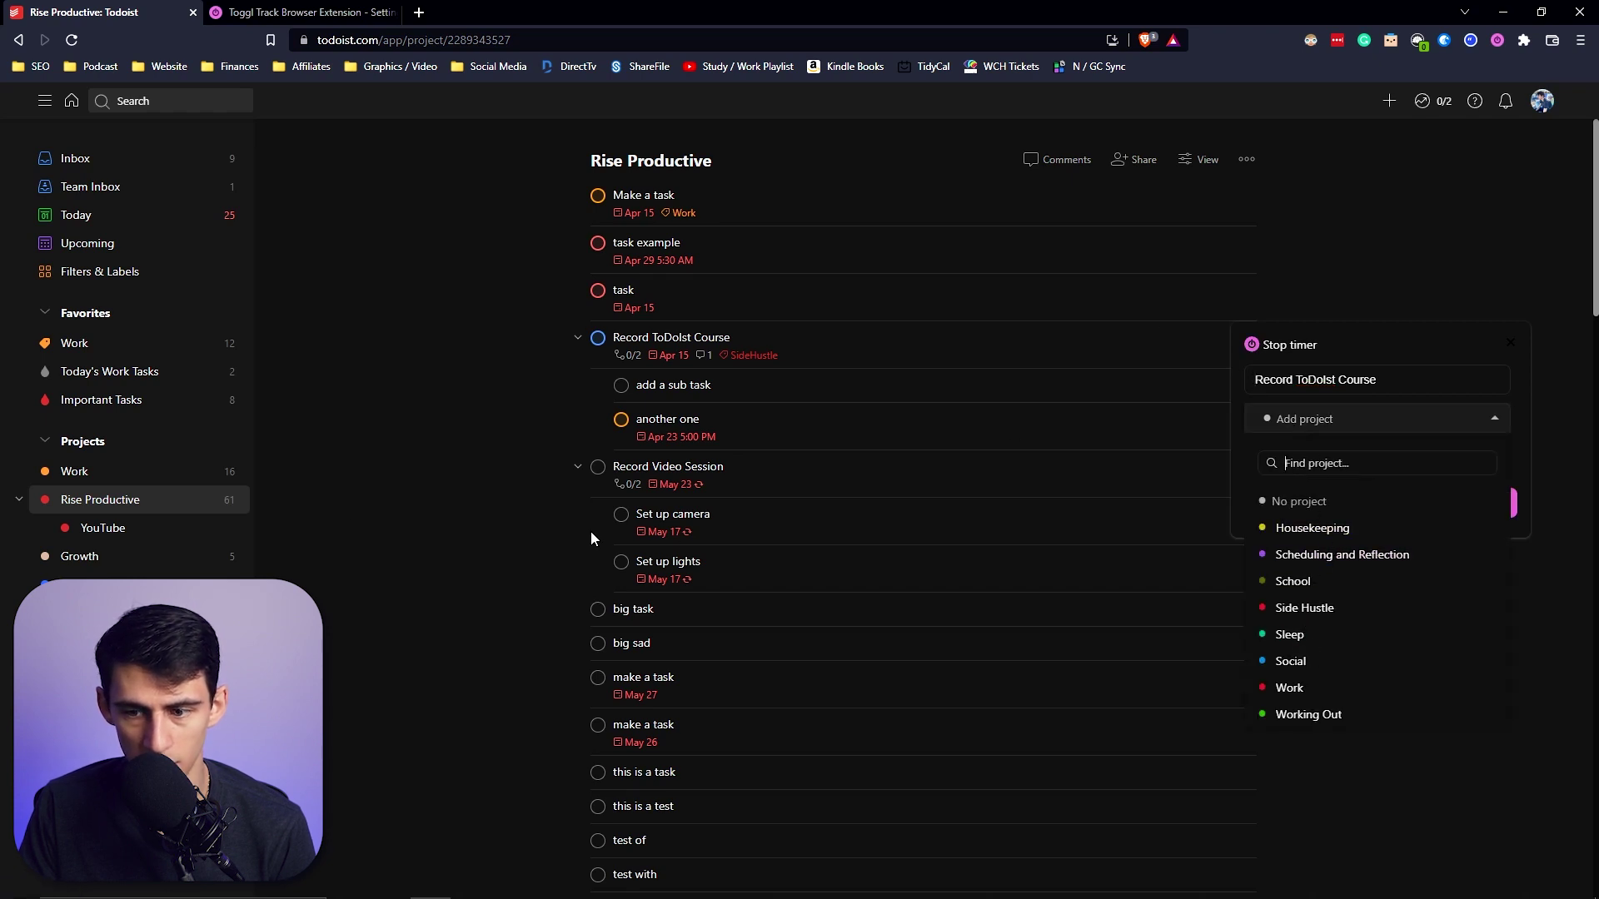
click(380, 449)
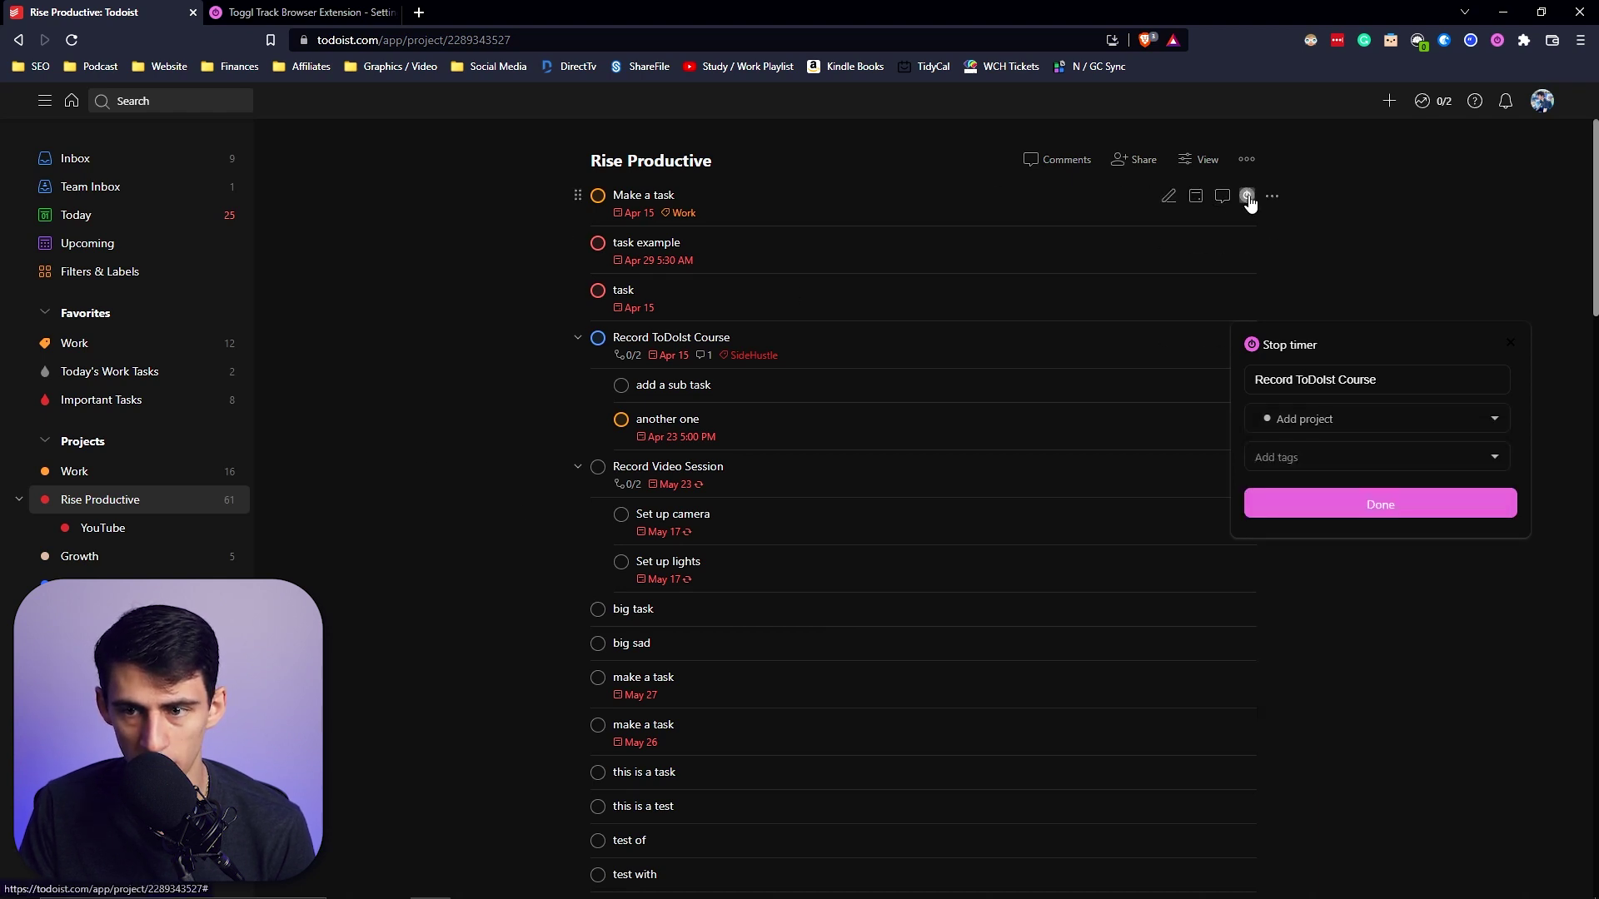
Step: Move the Make a task task into the Work project
click(1251, 202)
click(852, 220)
click(1026, 198)
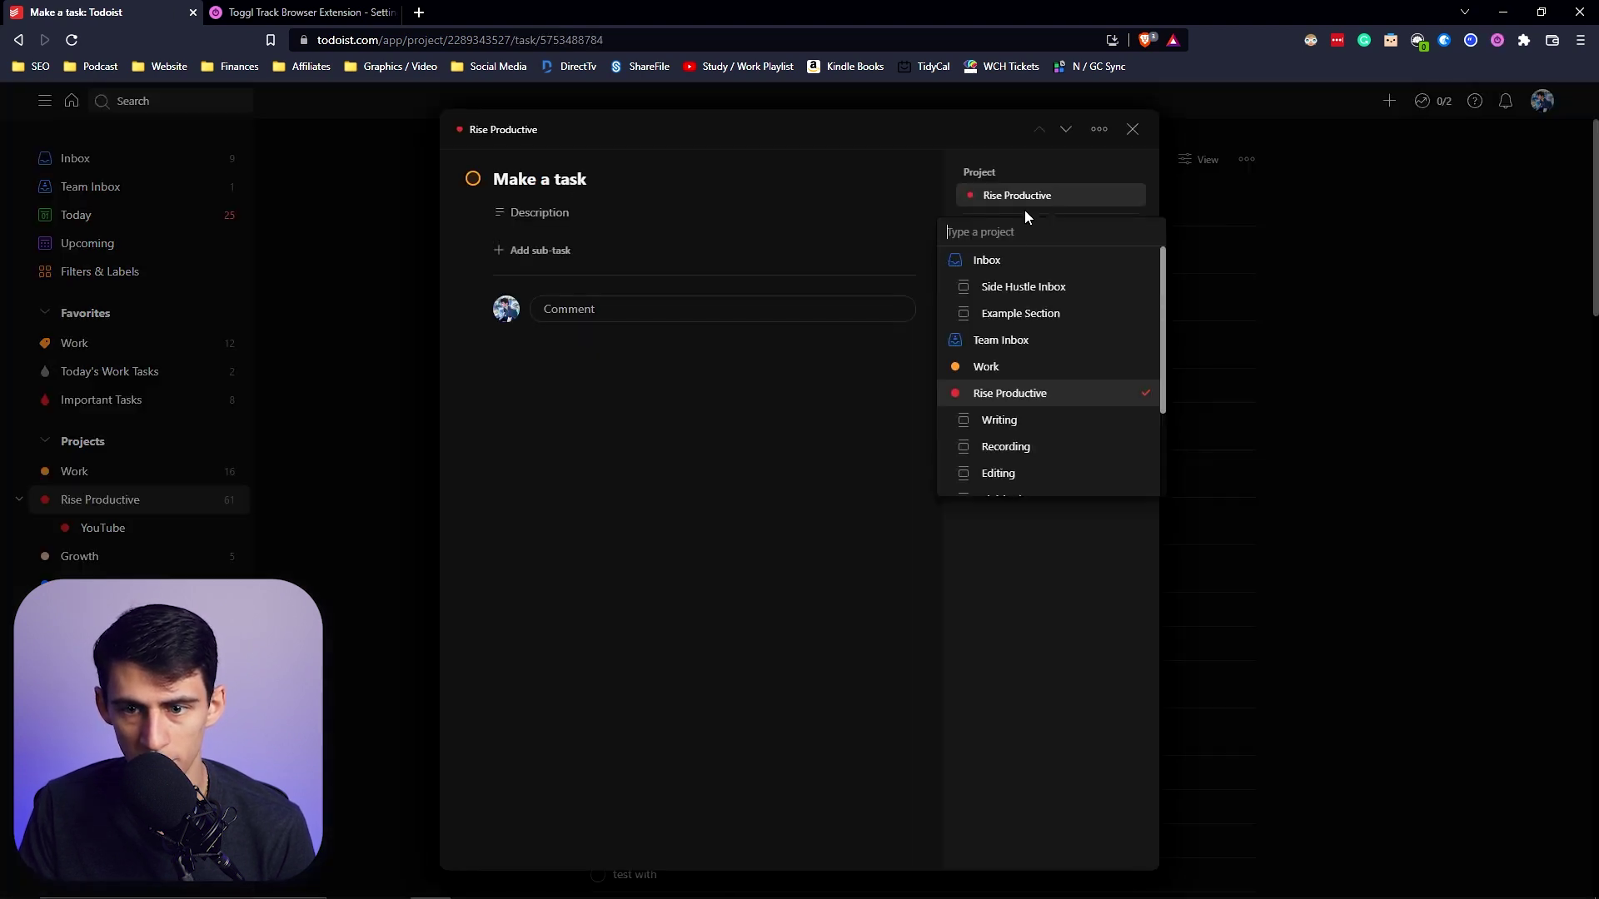
click(1015, 363)
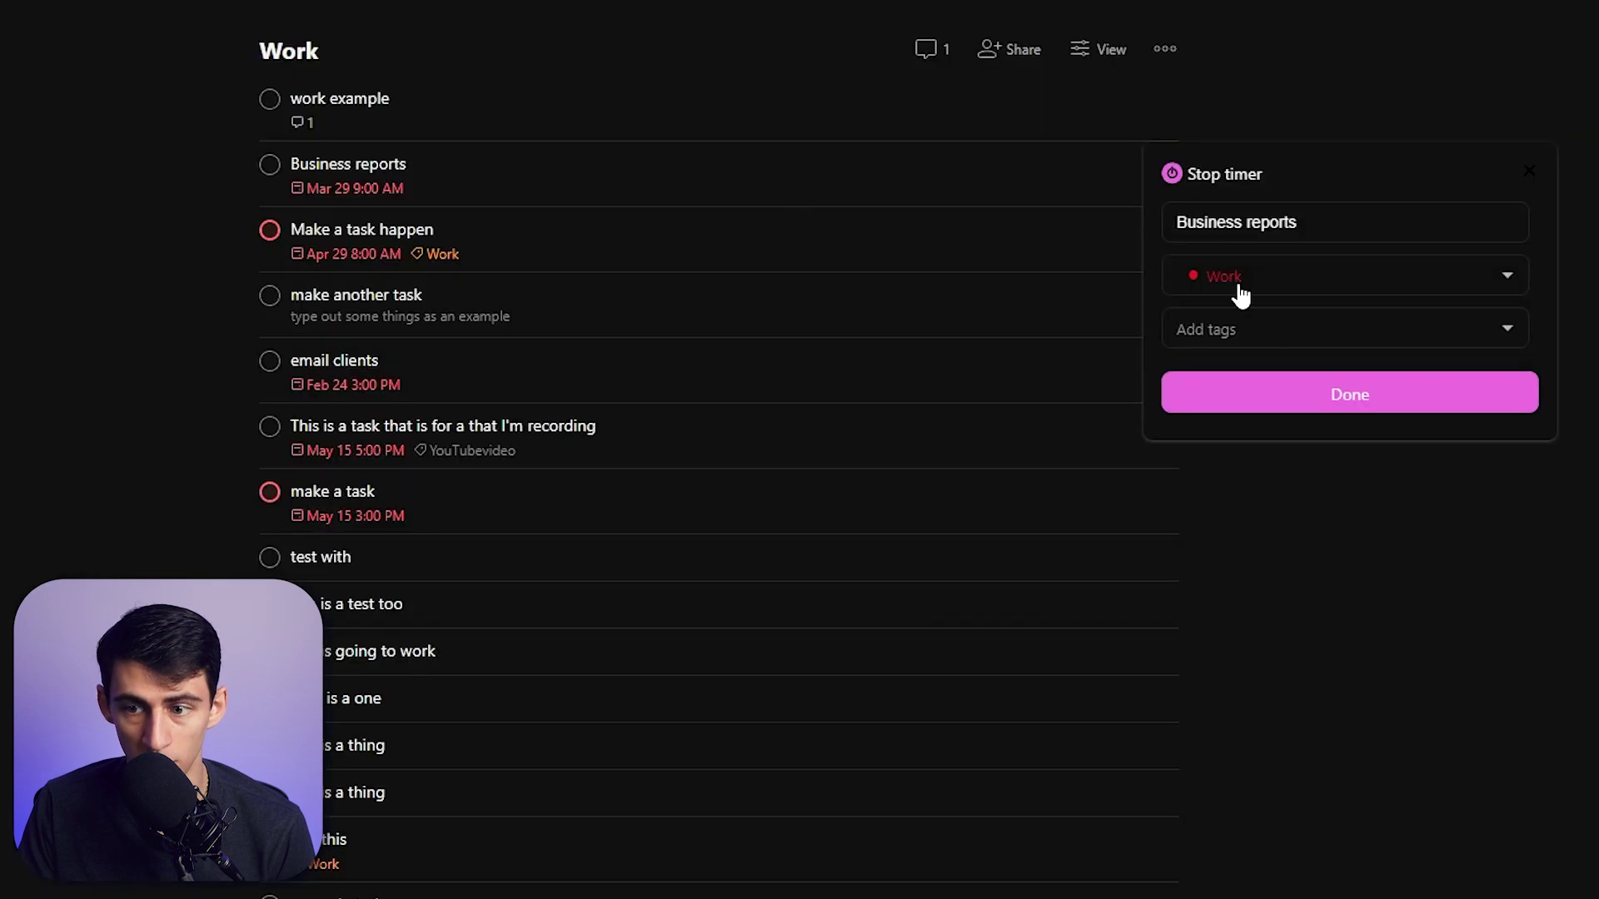
Step: Run a Toggl timer on Business reports with no tags, then stop it
click(1257, 331)
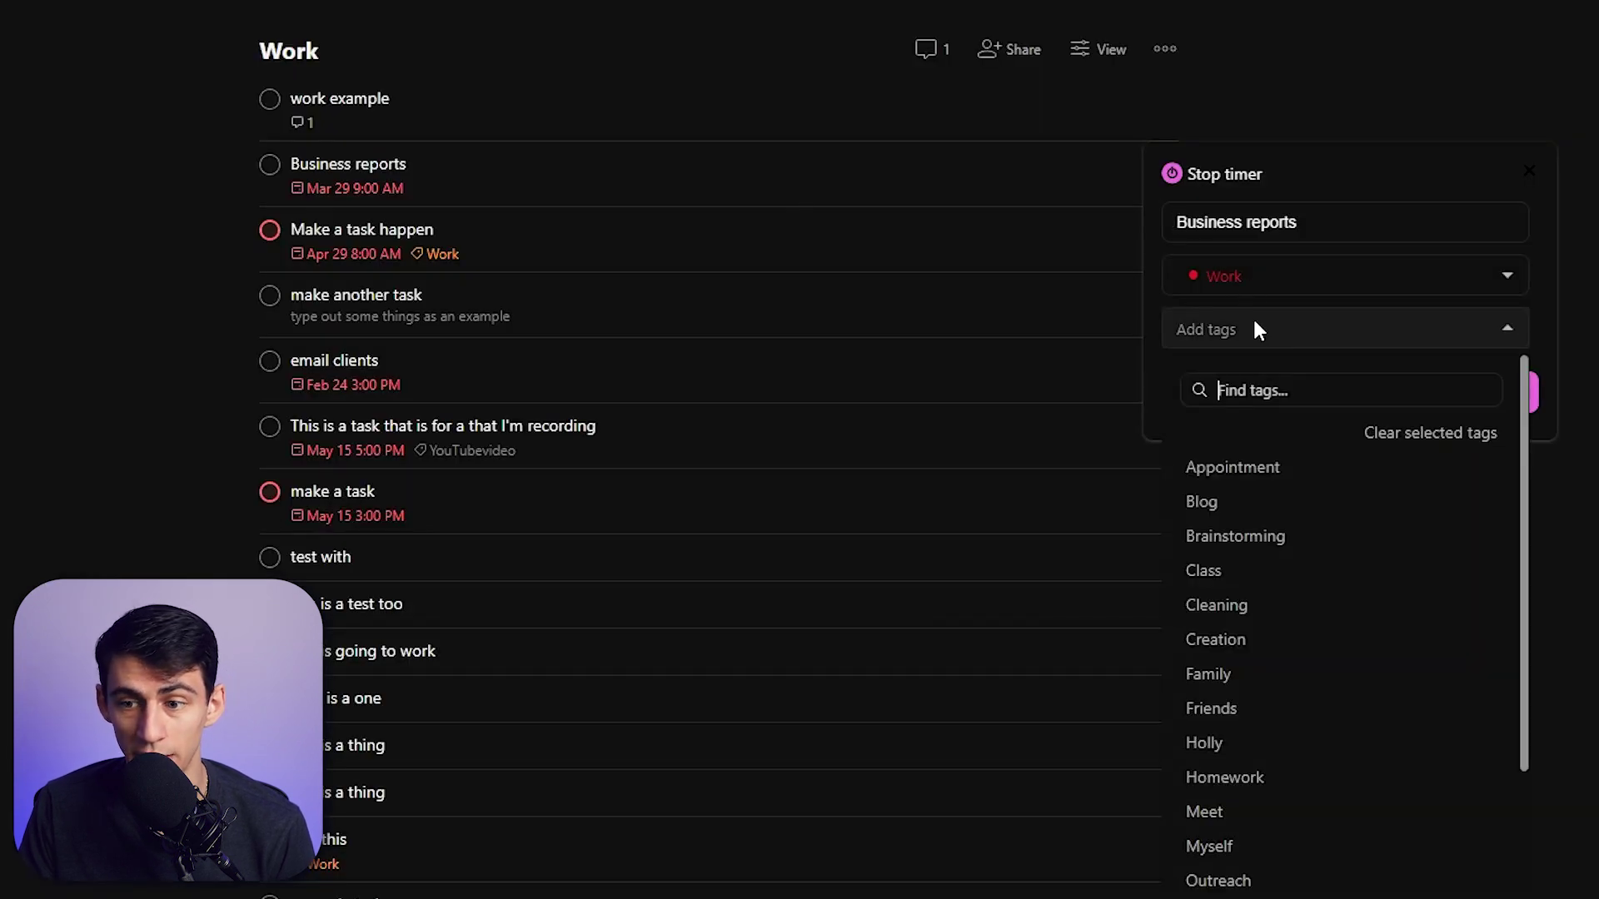
click(1311, 338)
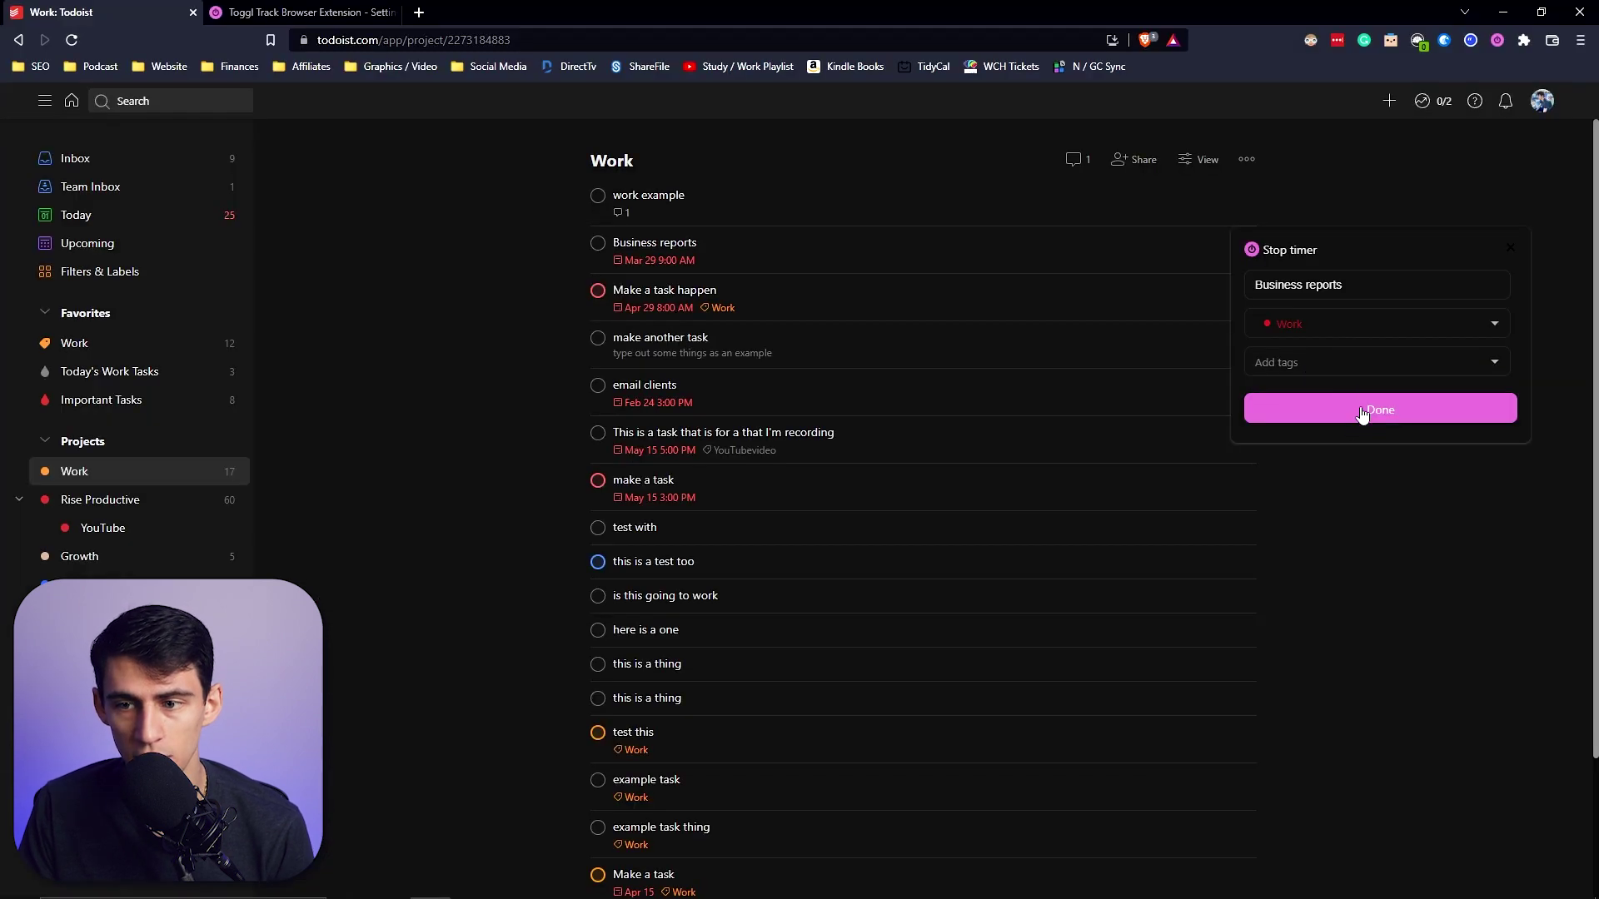
click(1362, 412)
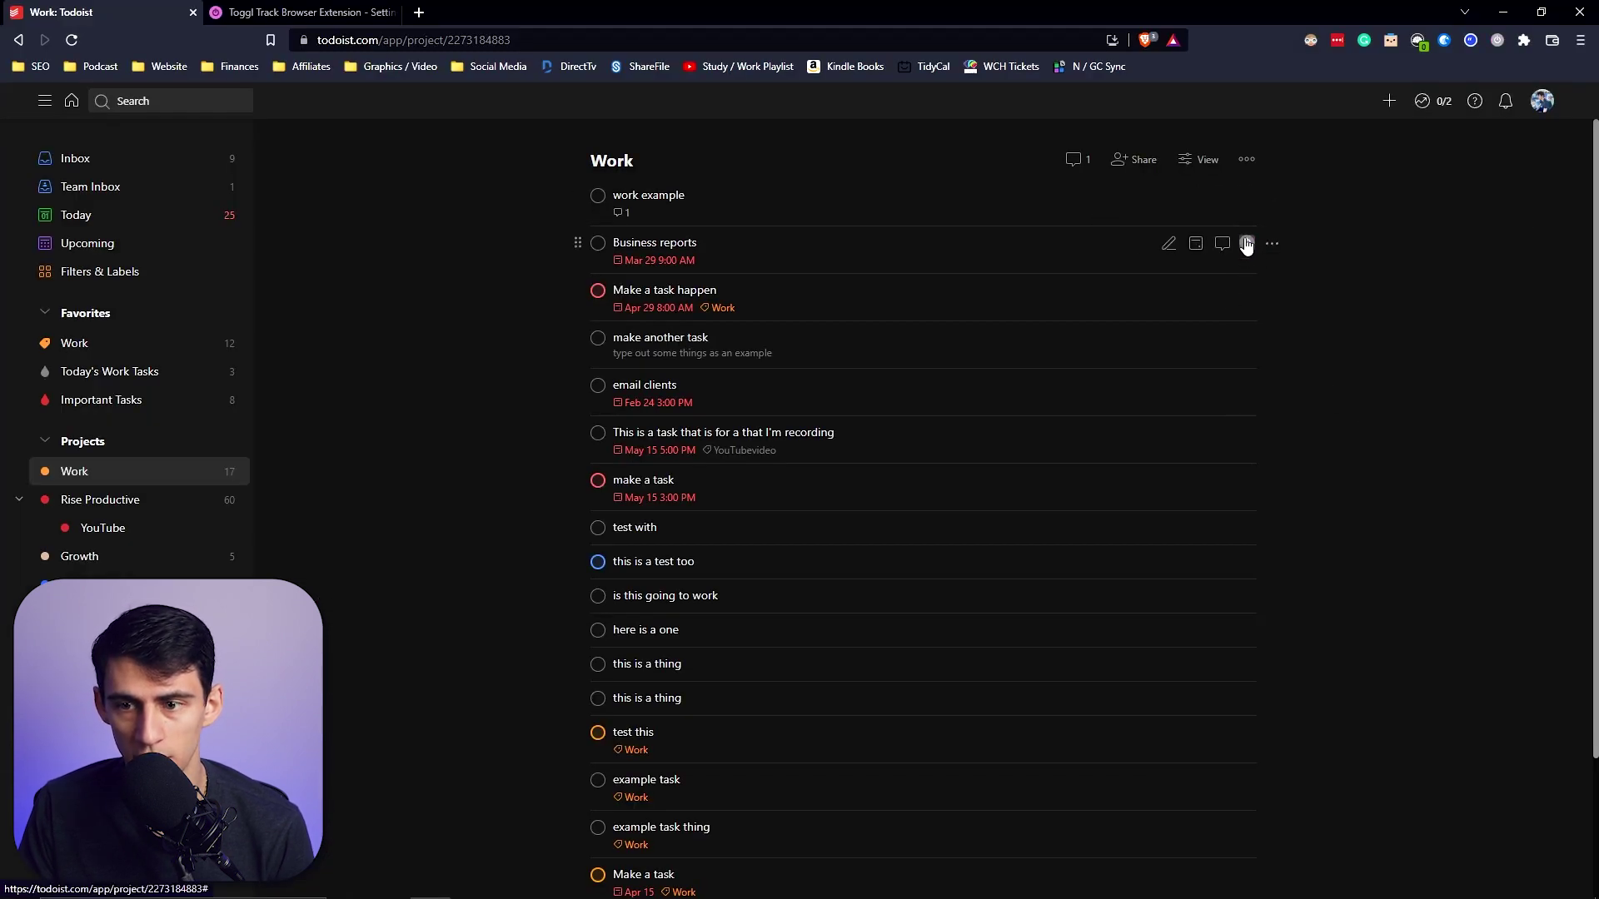
click(1245, 243)
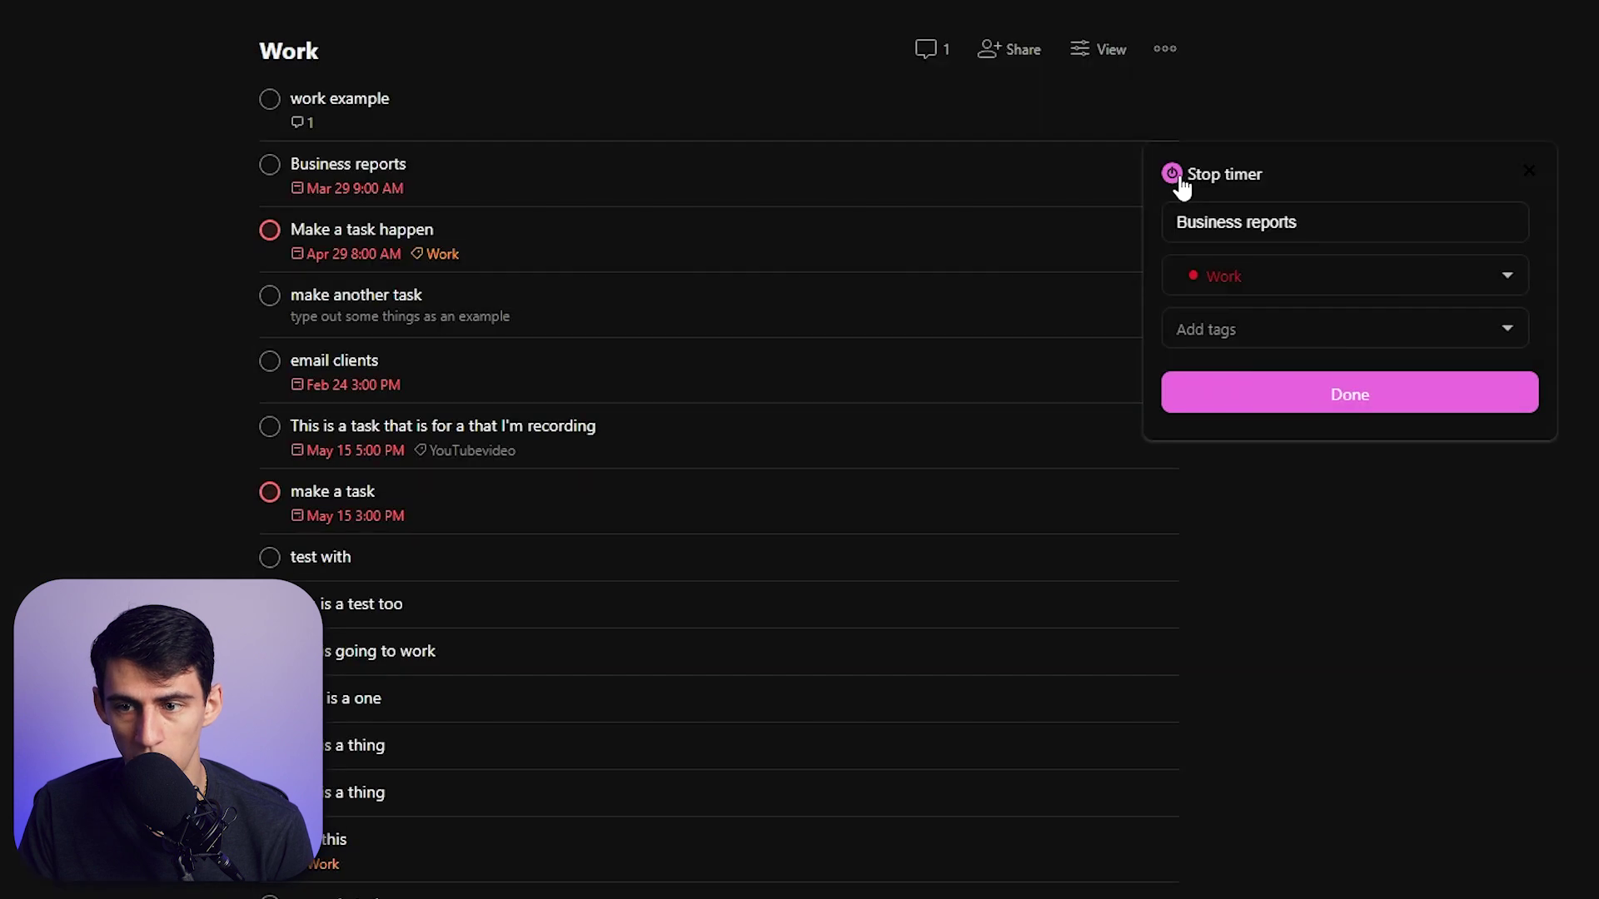
click(1172, 173)
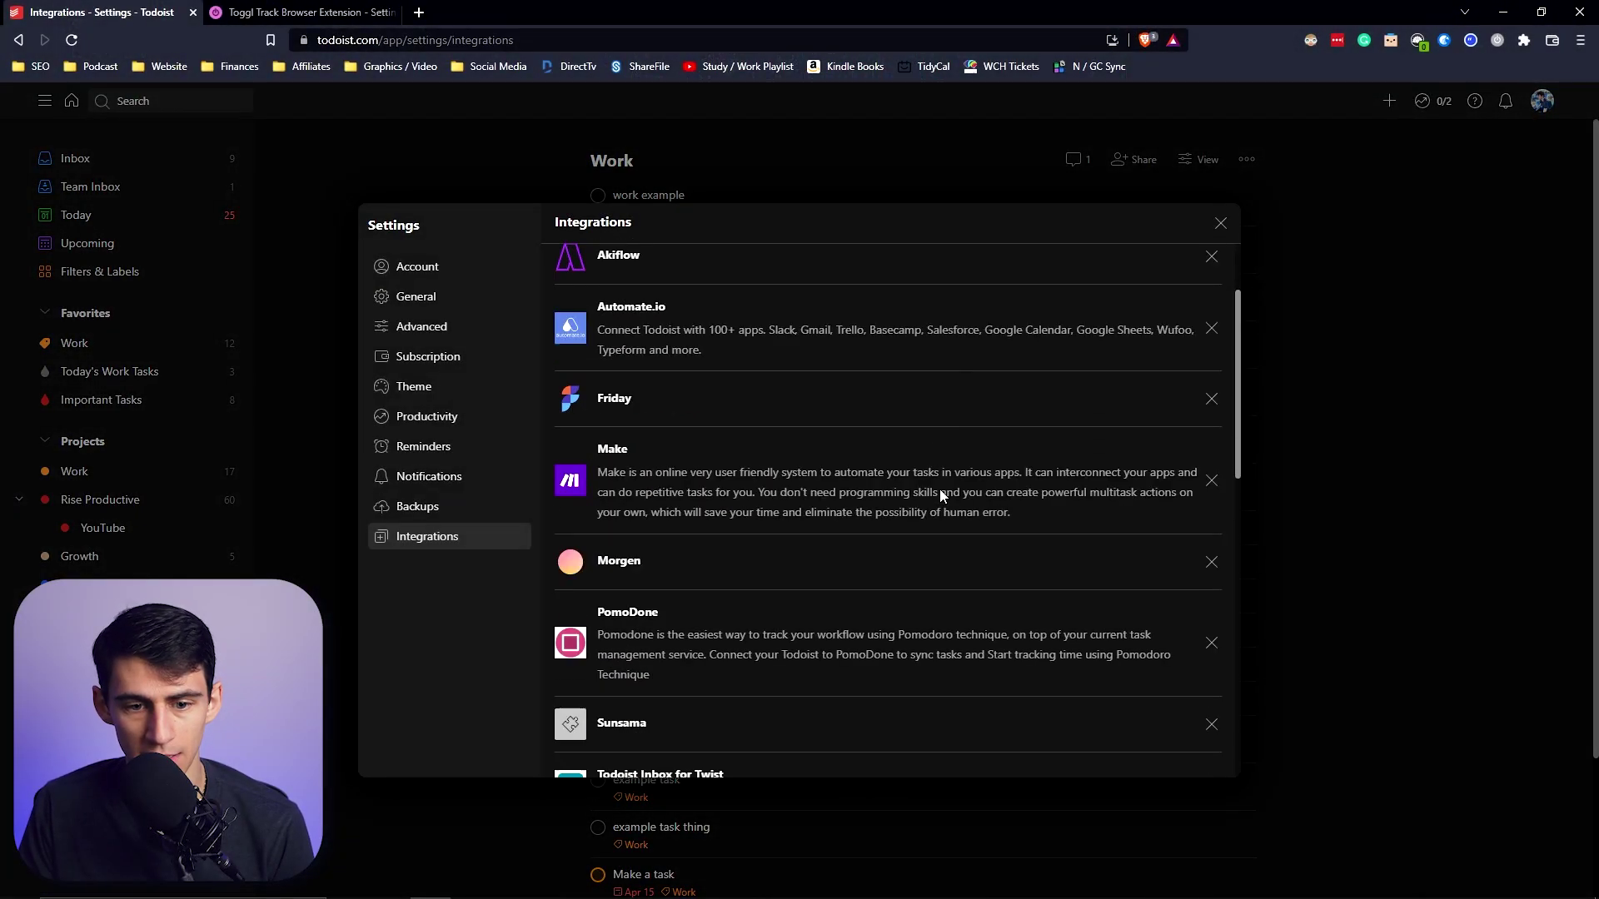
Step: Scroll to Google Calendar in Integrations and open Customize on the Rise Productive connection
scroll(929, 478, up, 15)
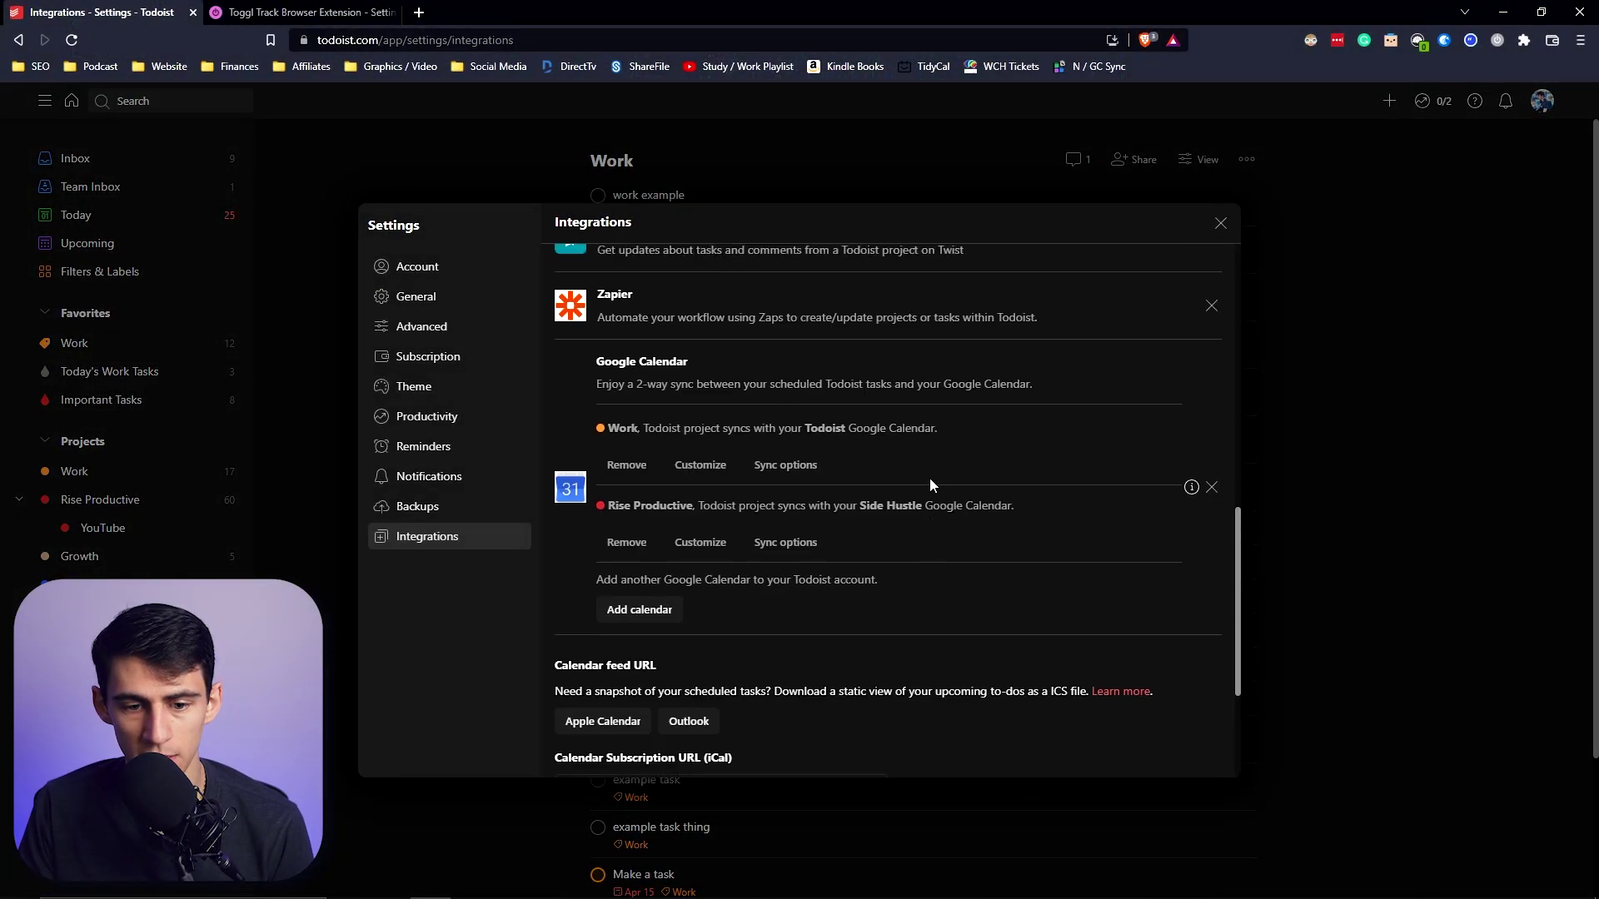
scroll(723, 407, down, 10)
scroll(866, 572, down, 2)
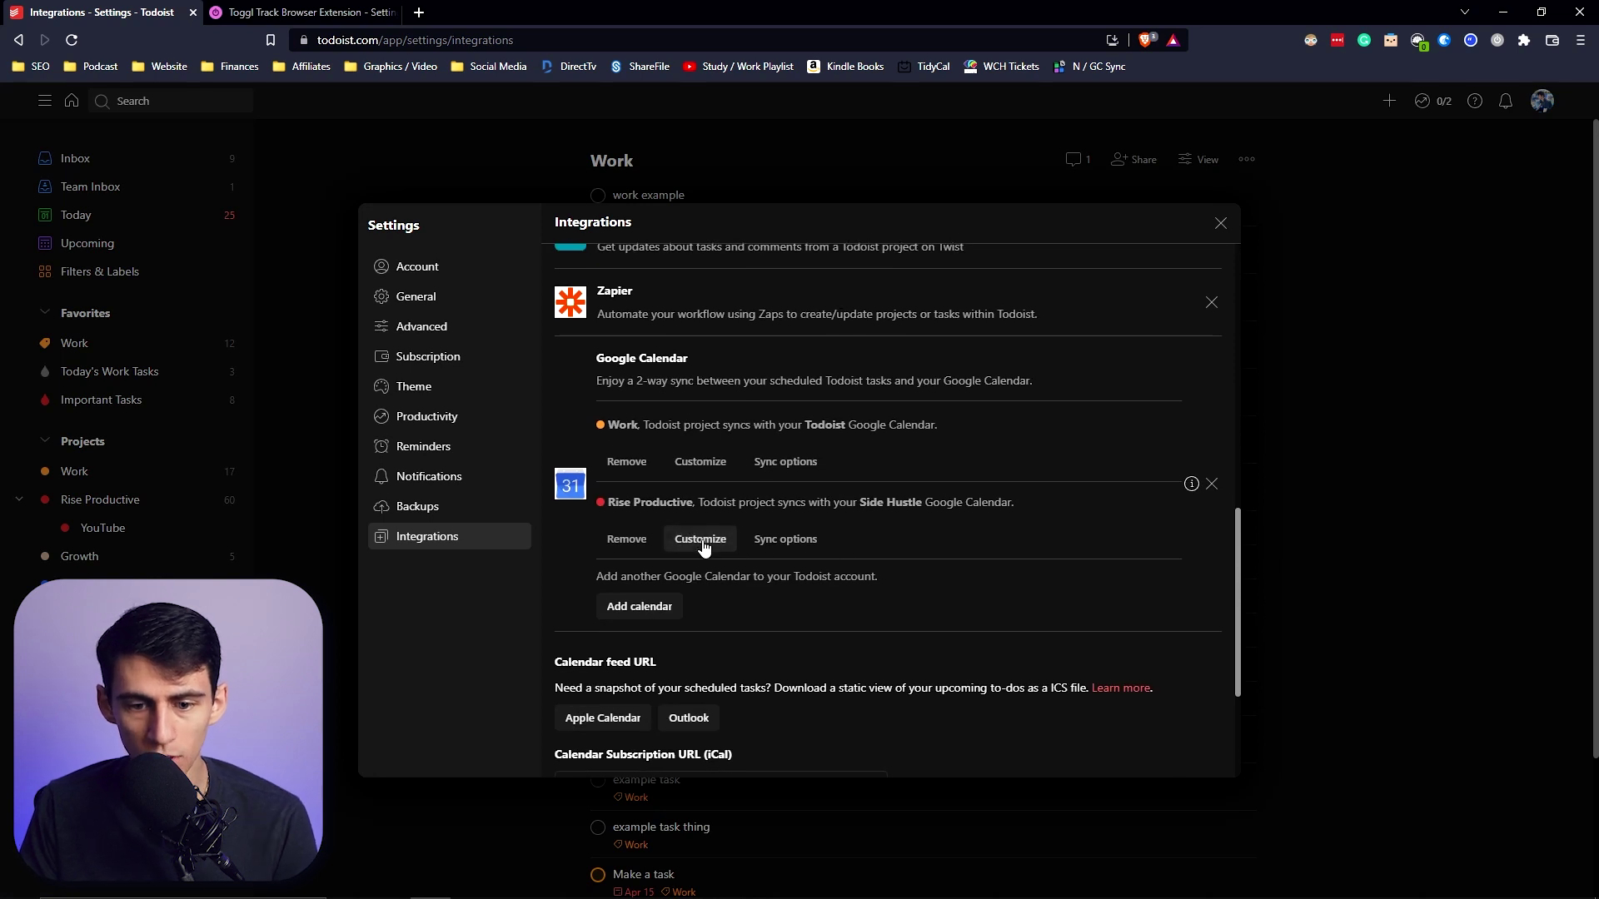
click(787, 541)
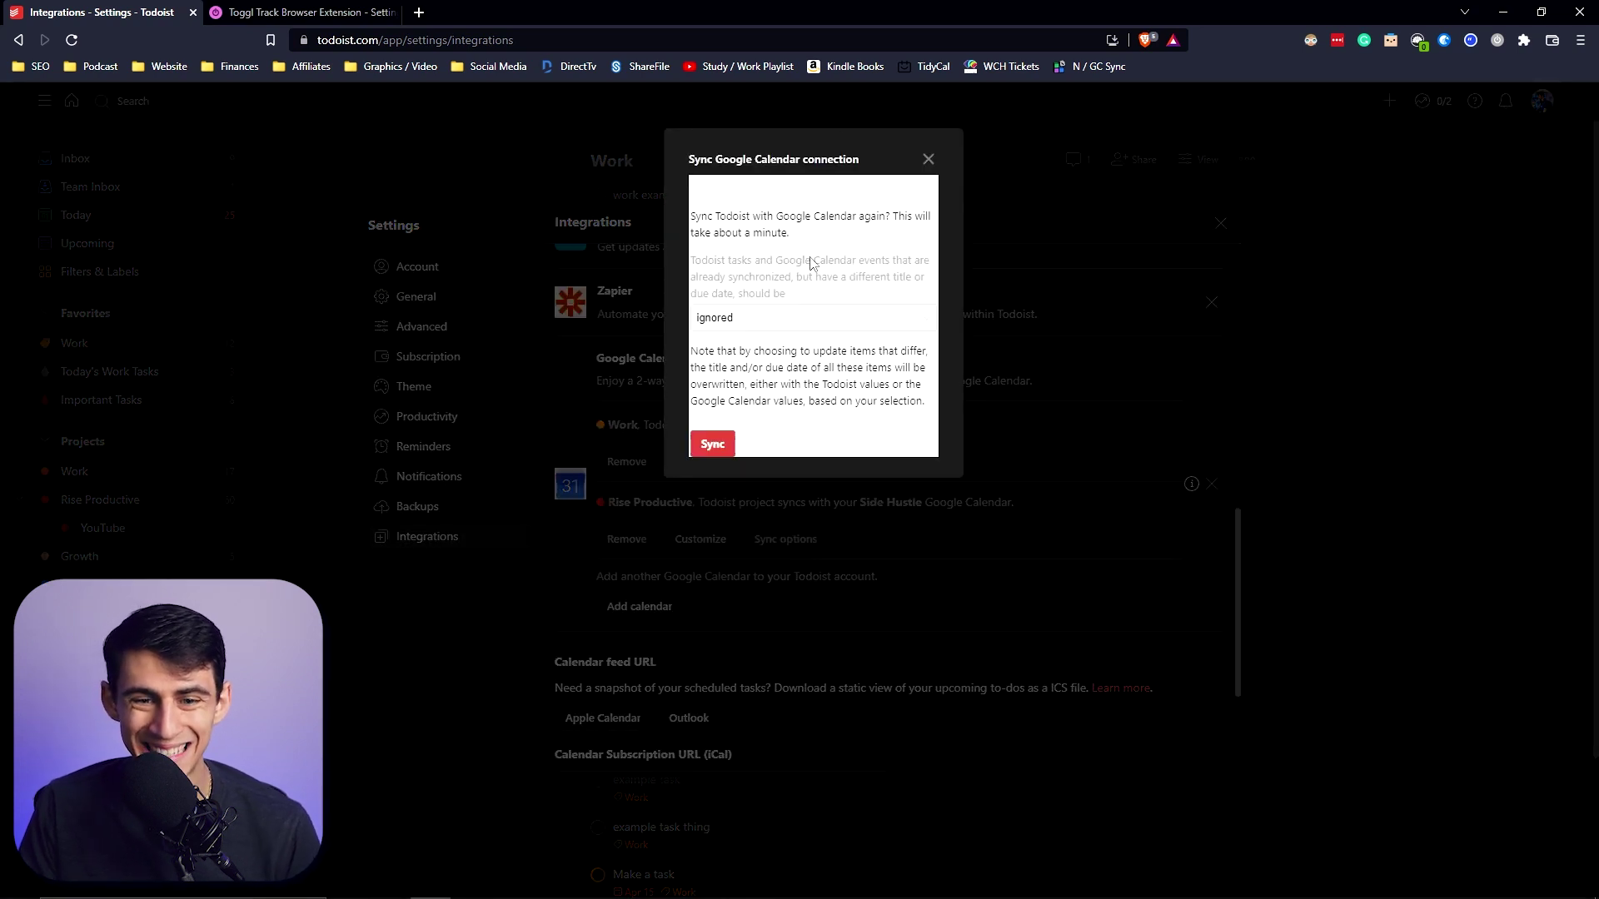
click(929, 159)
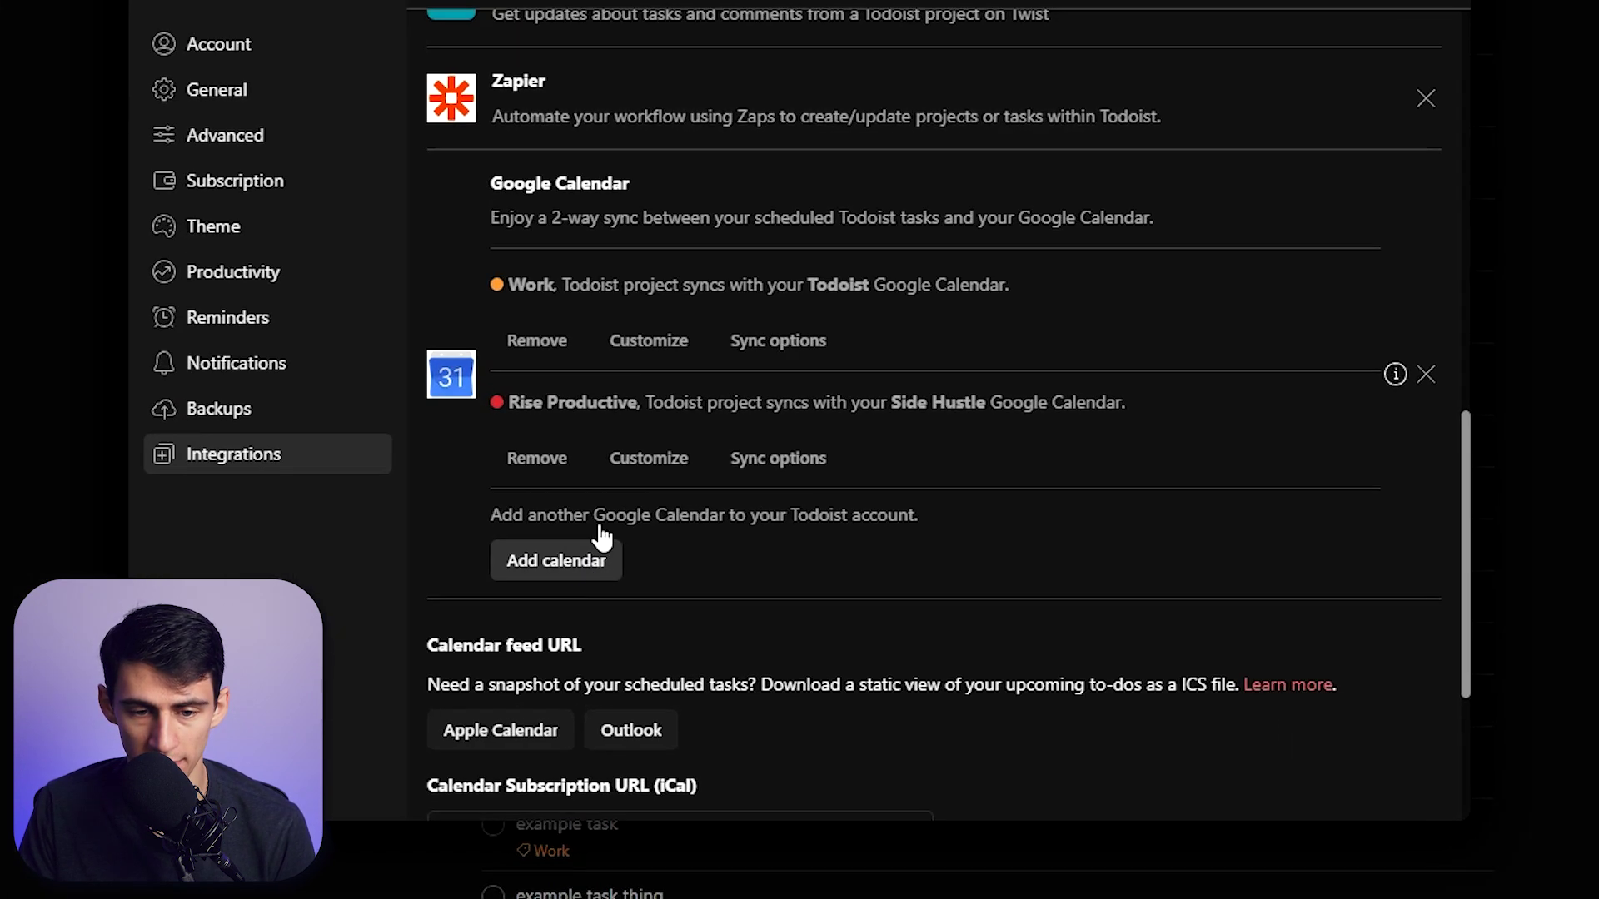
click(658, 459)
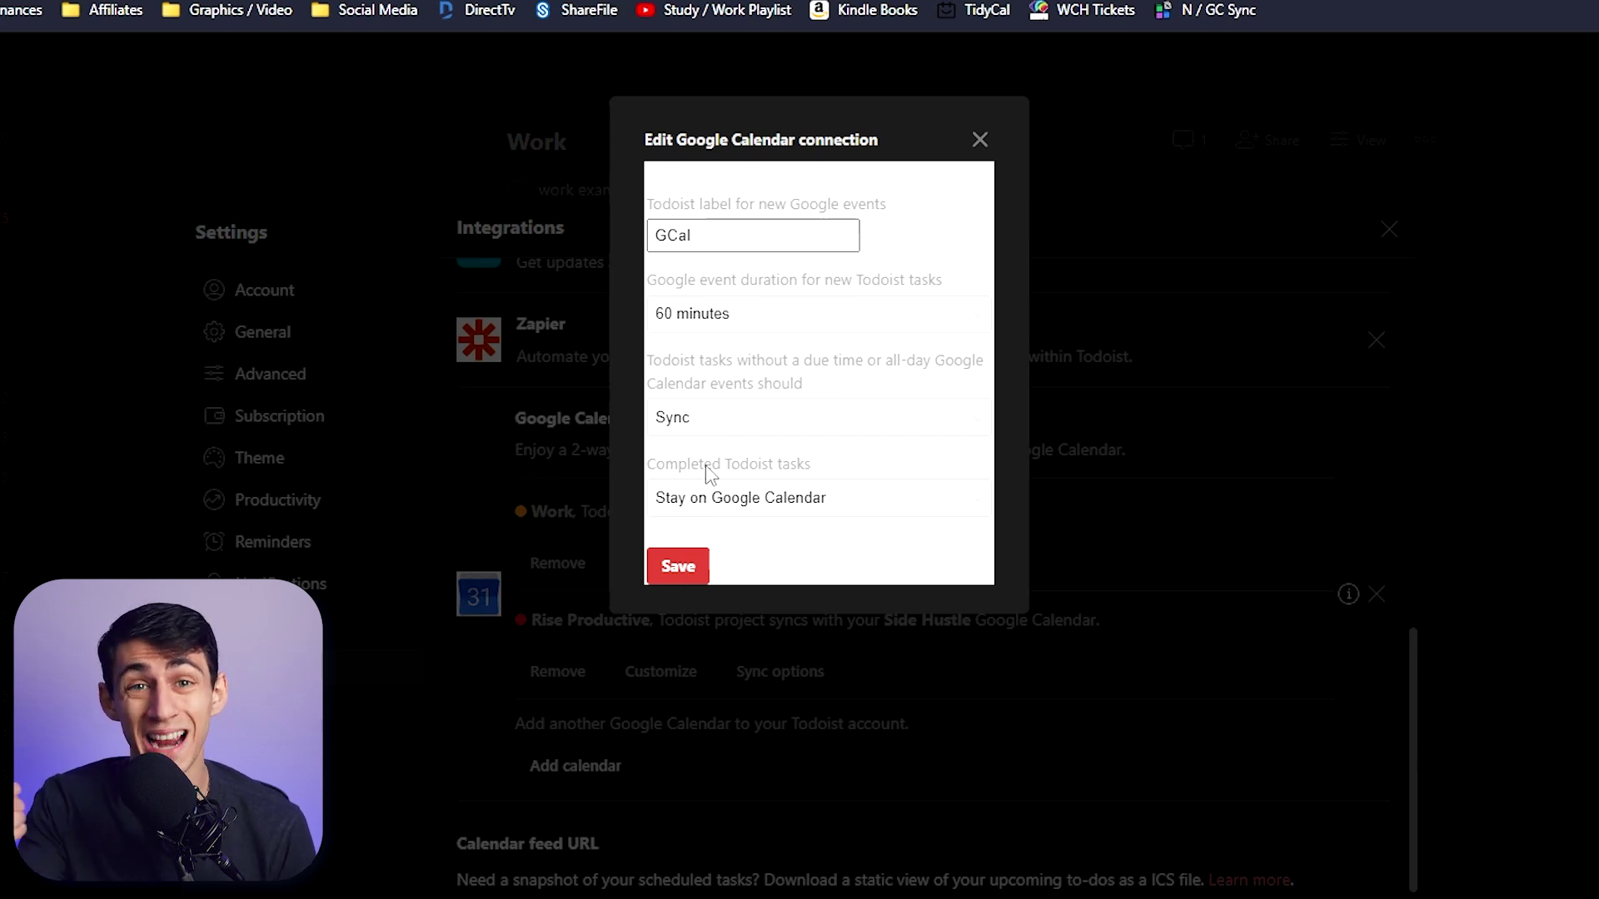
Step: Start a new calendar connection targeting the Todoist (new) Google Calendar
click(574, 765)
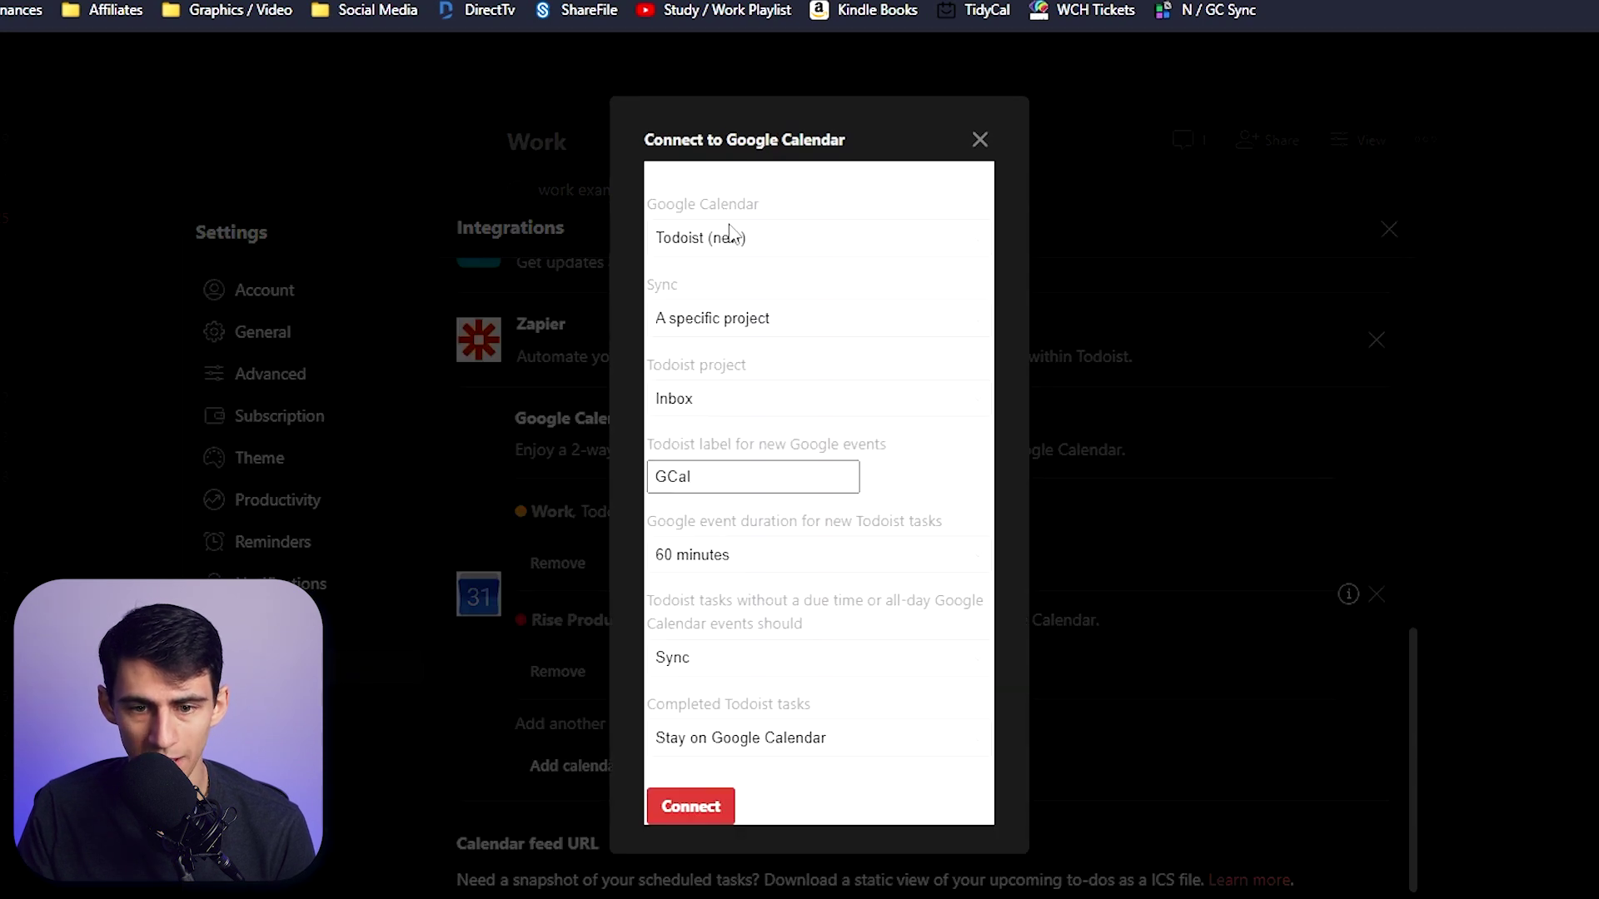
click(733, 235)
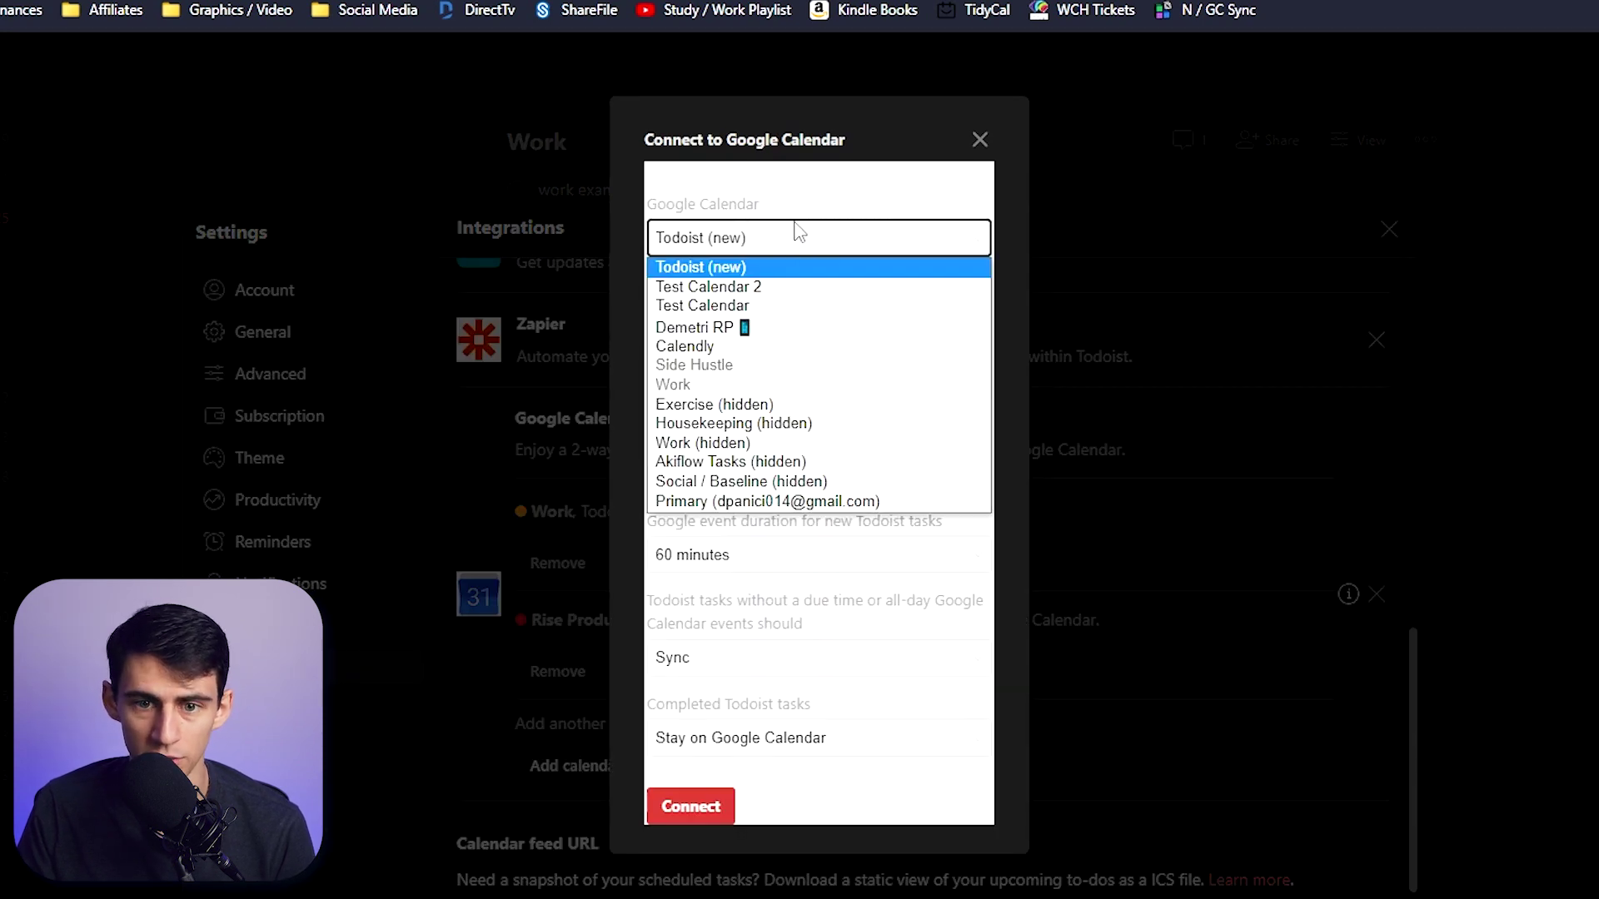
click(771, 267)
click(766, 239)
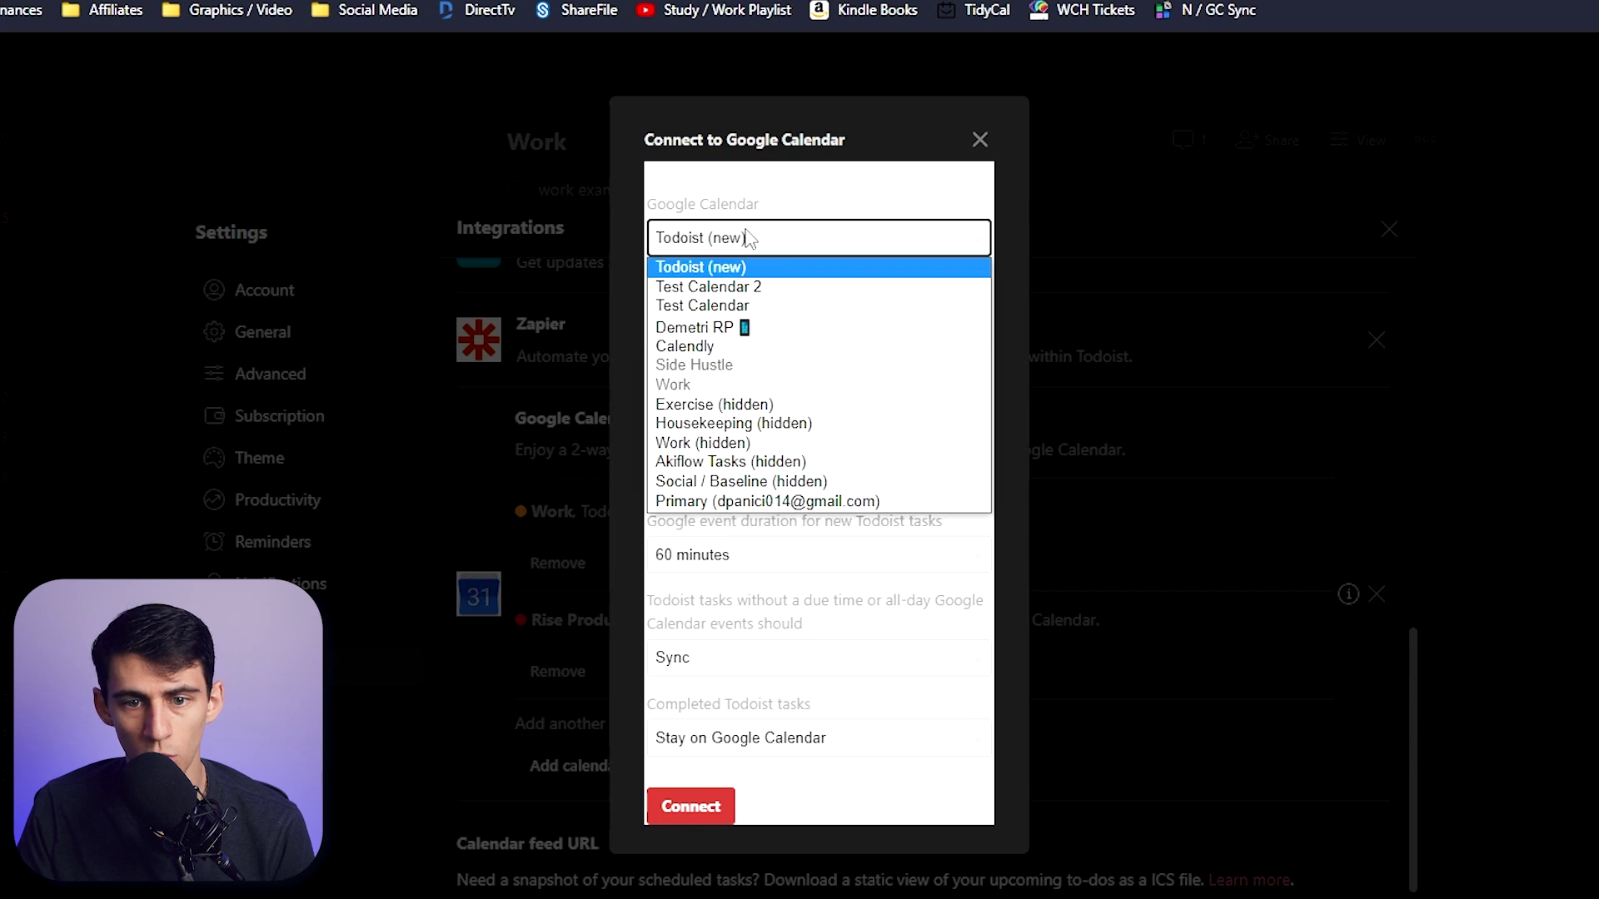
click(804, 244)
Step: Sync only the Growth project, keep tasks without a due time, and connect
click(736, 326)
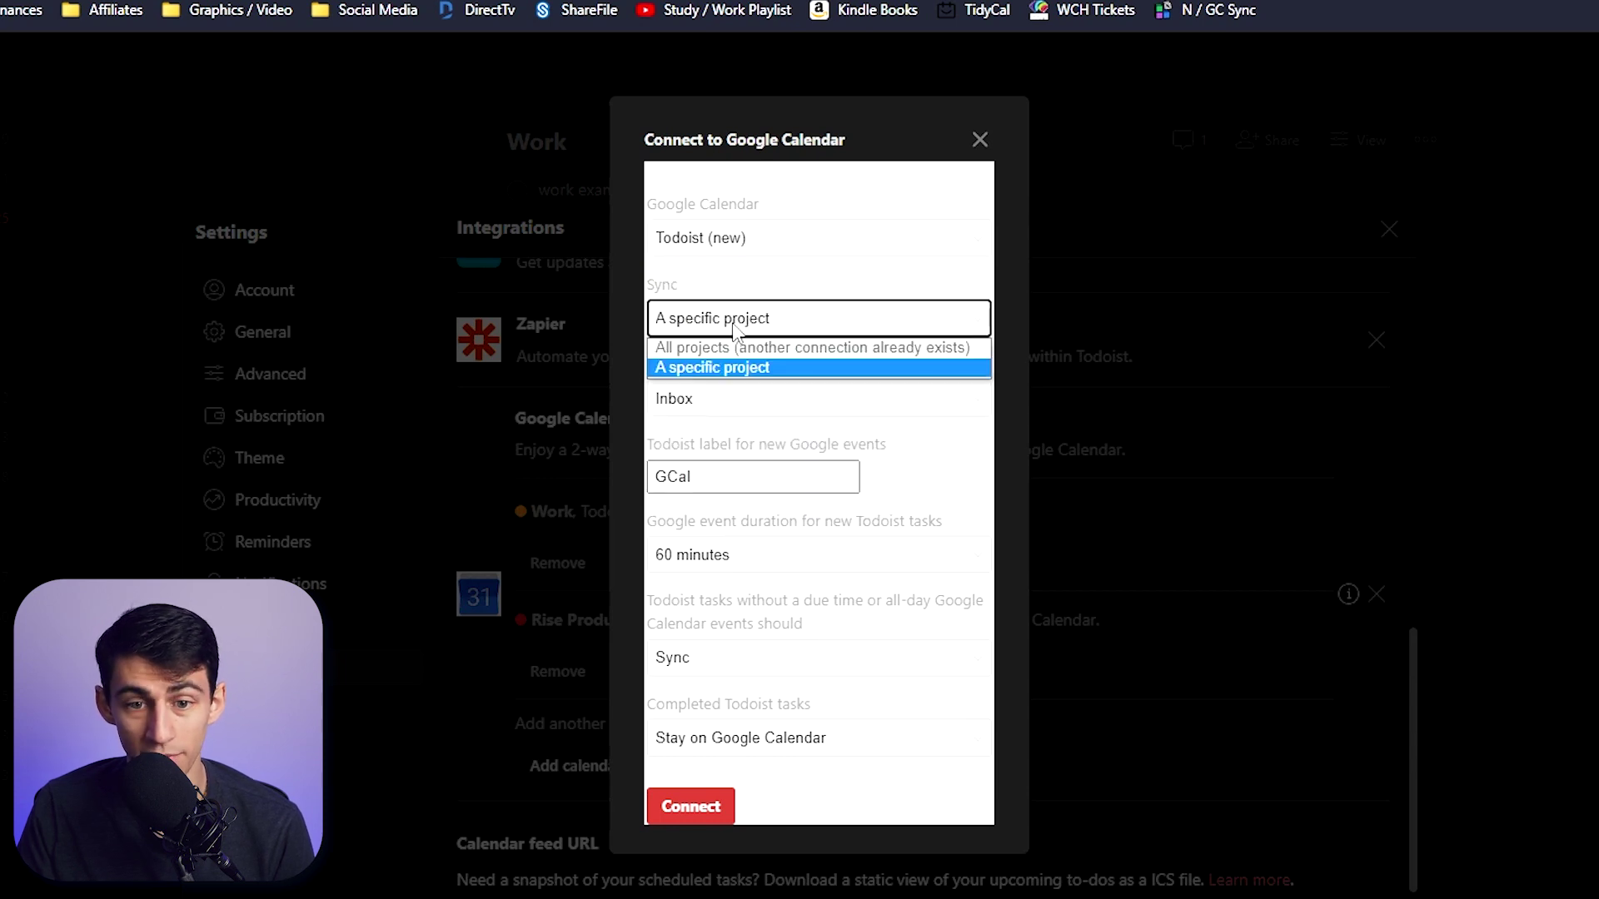
click(736, 368)
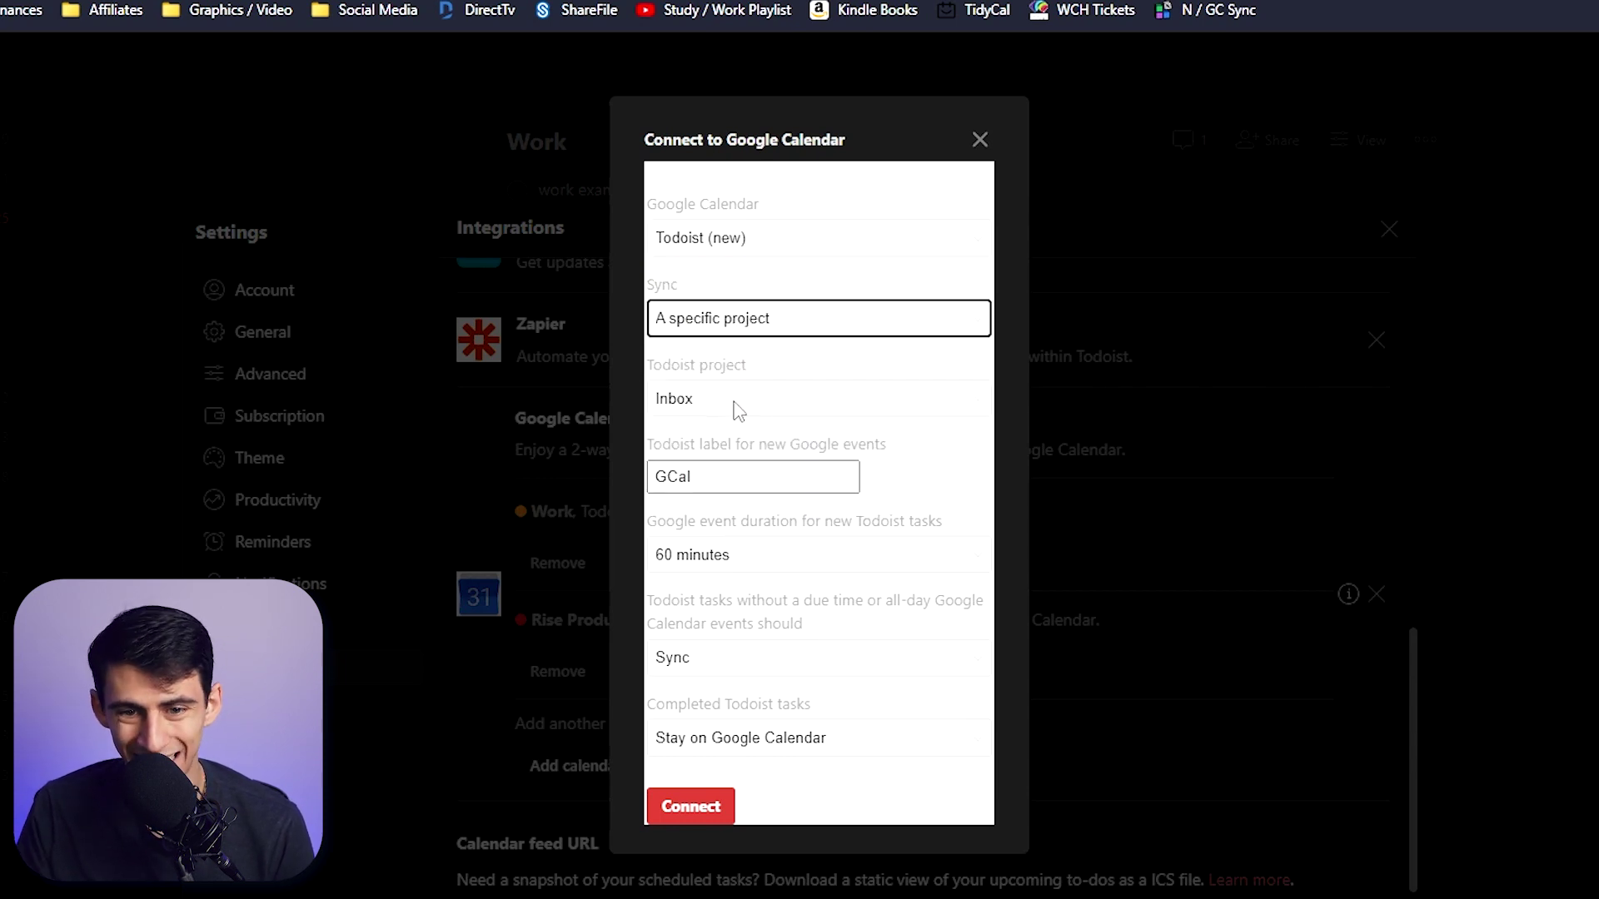
click(741, 402)
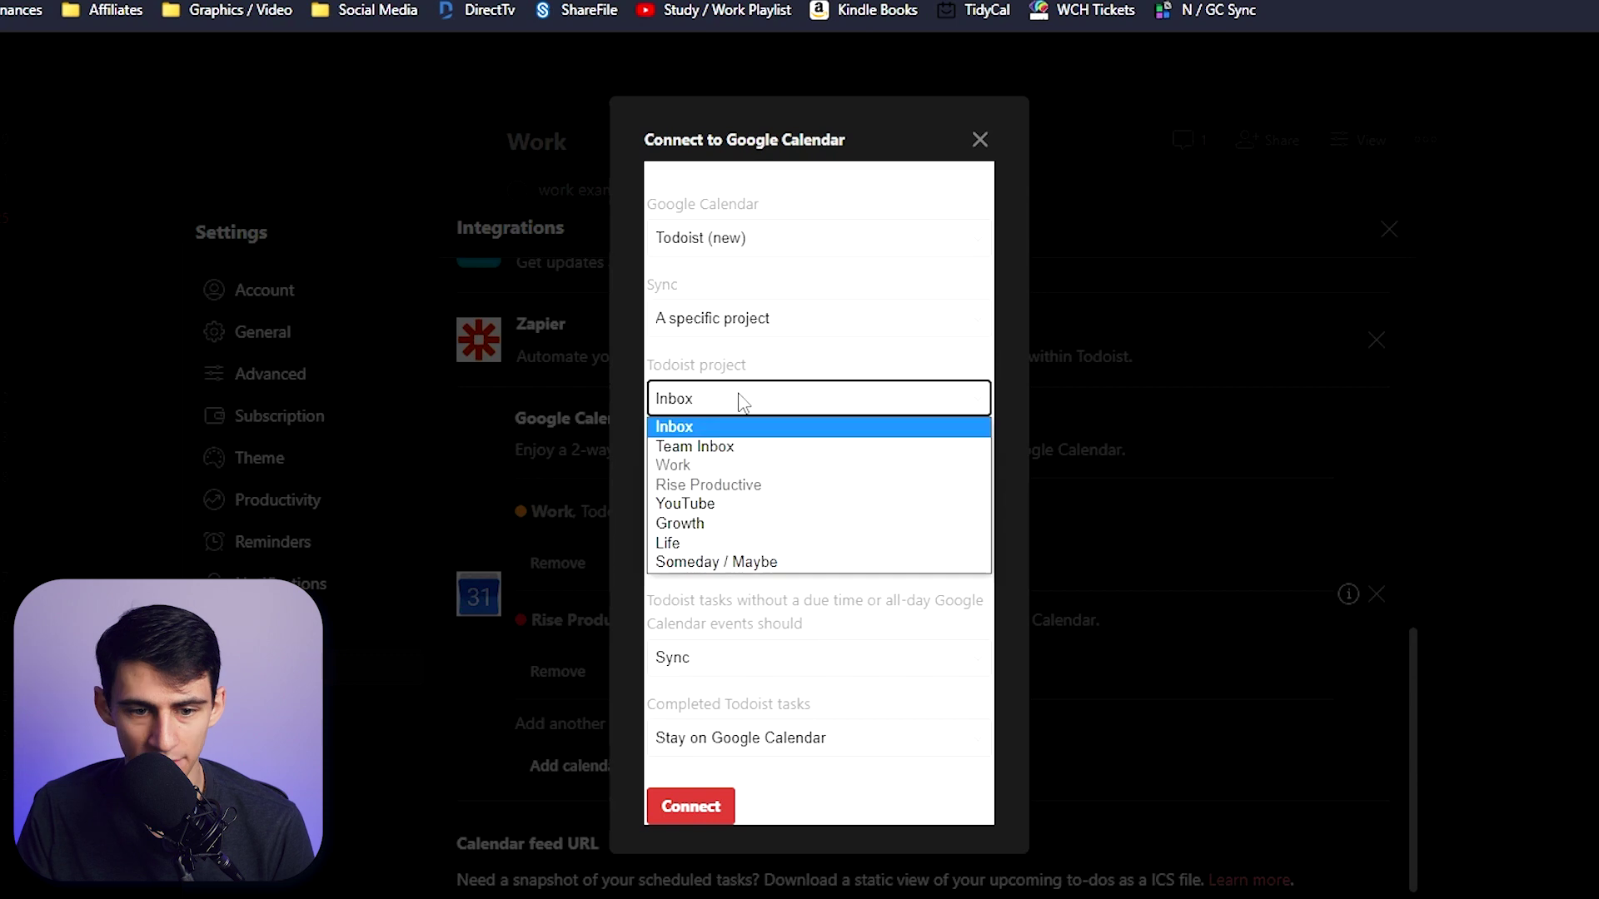
click(721, 529)
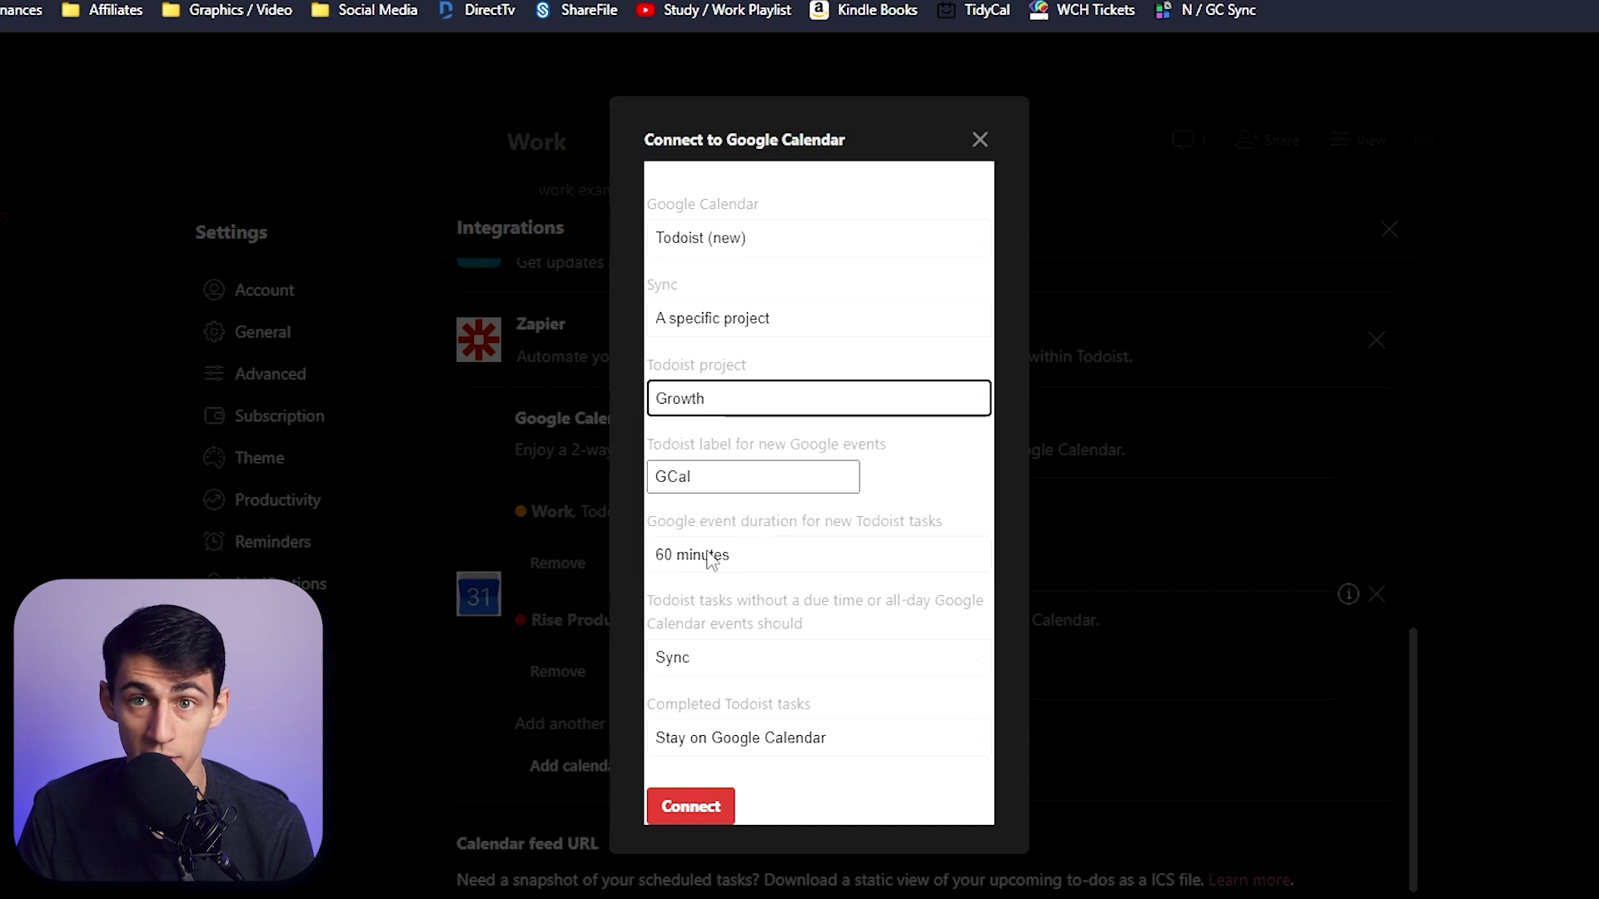
click(725, 659)
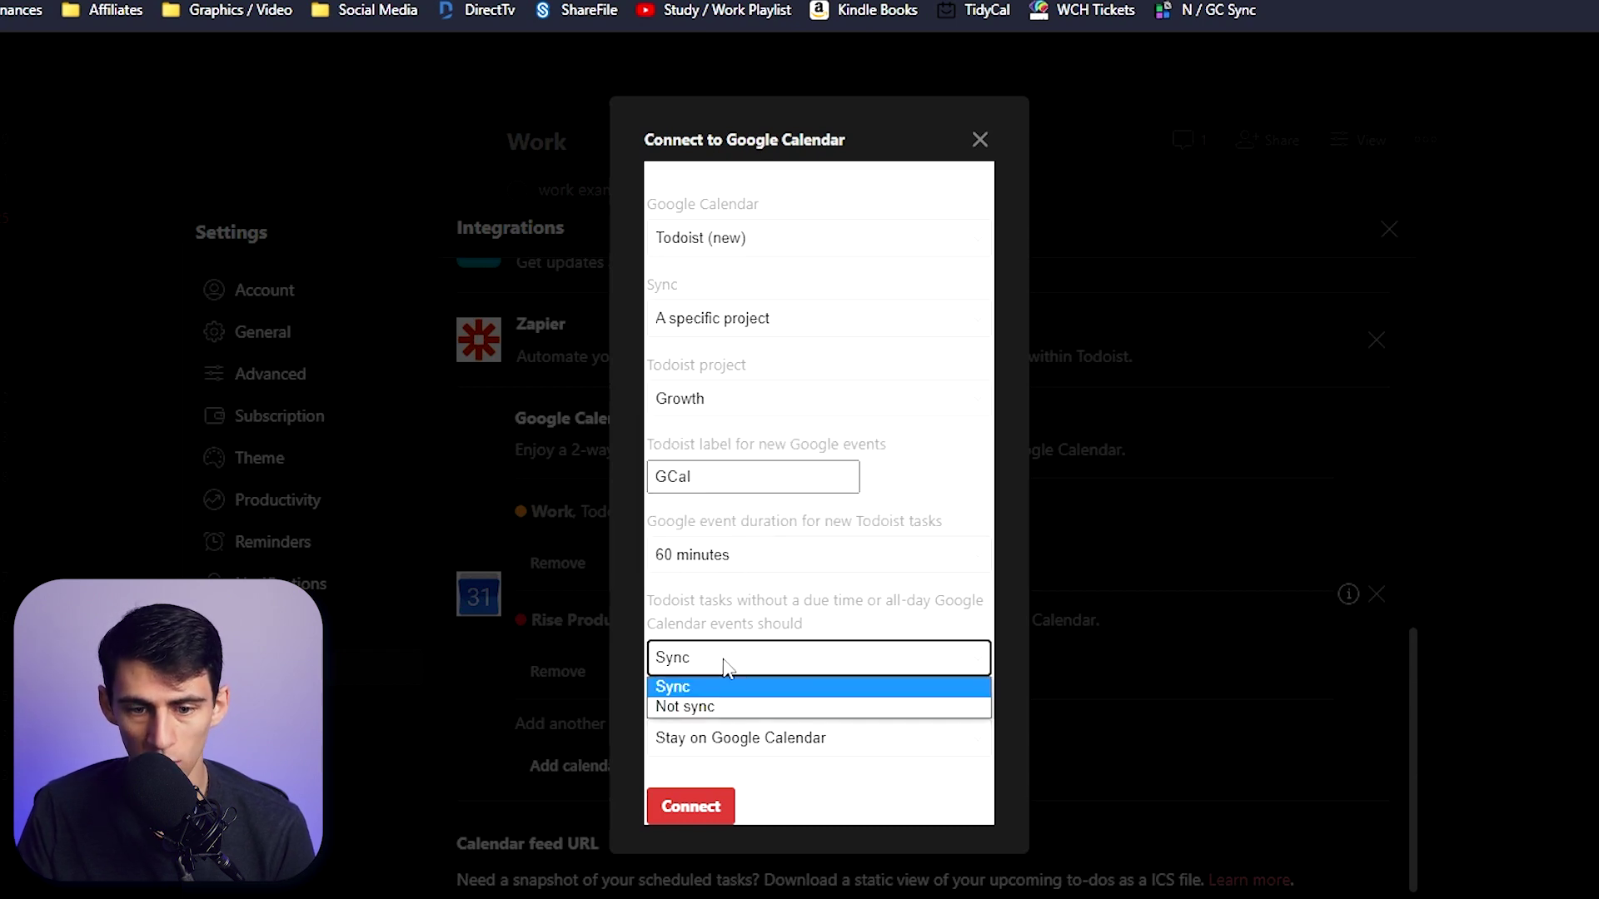
click(725, 662)
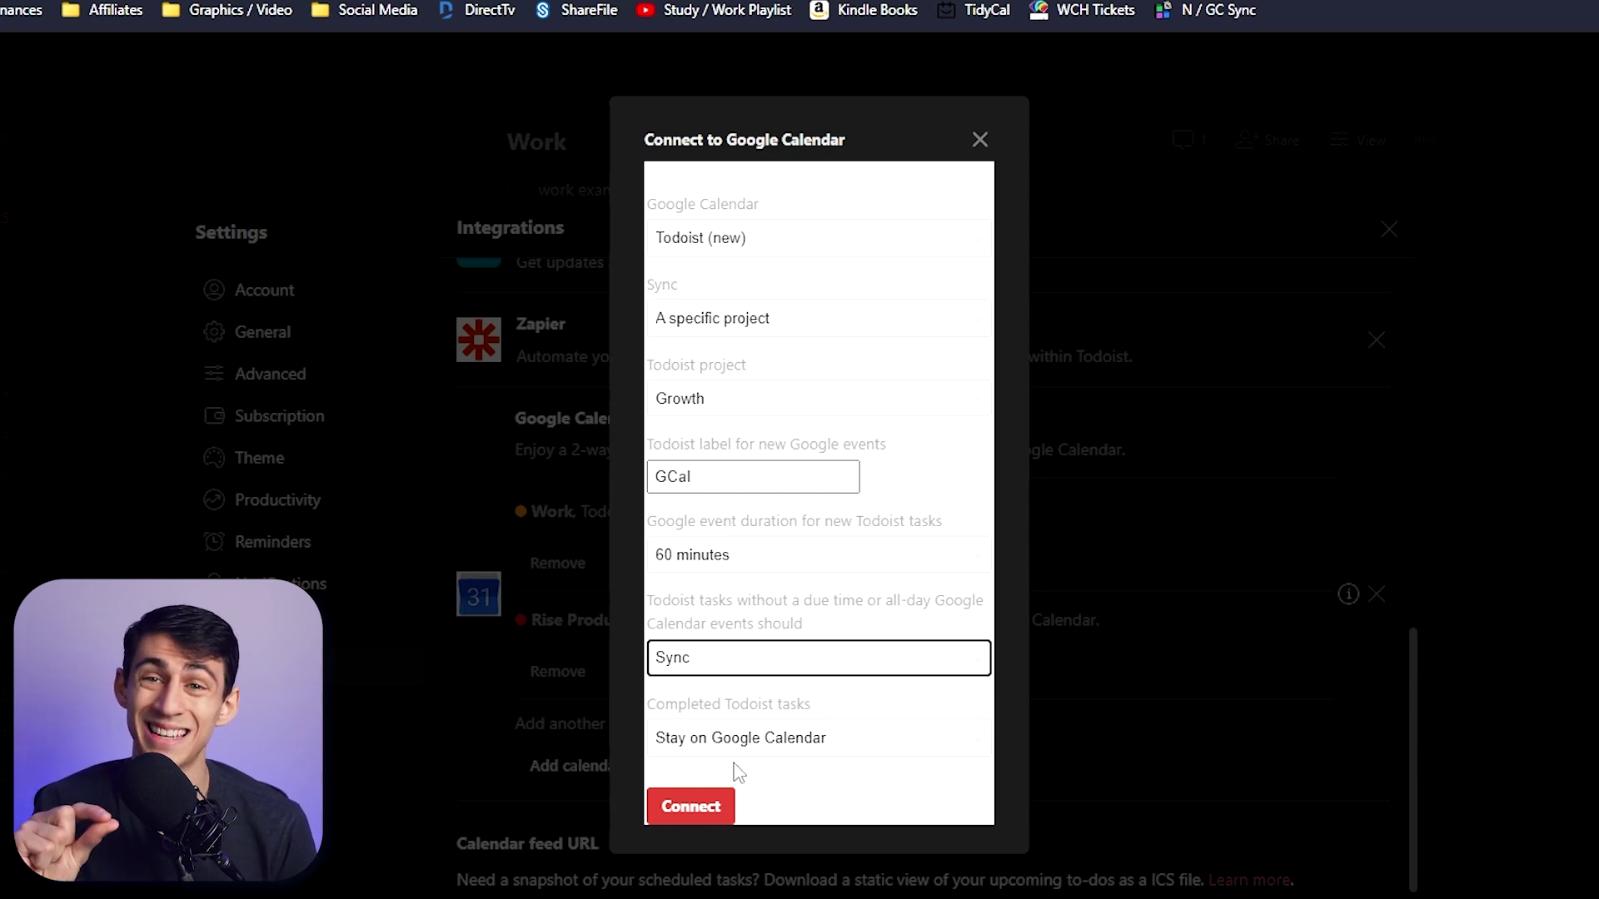
click(702, 808)
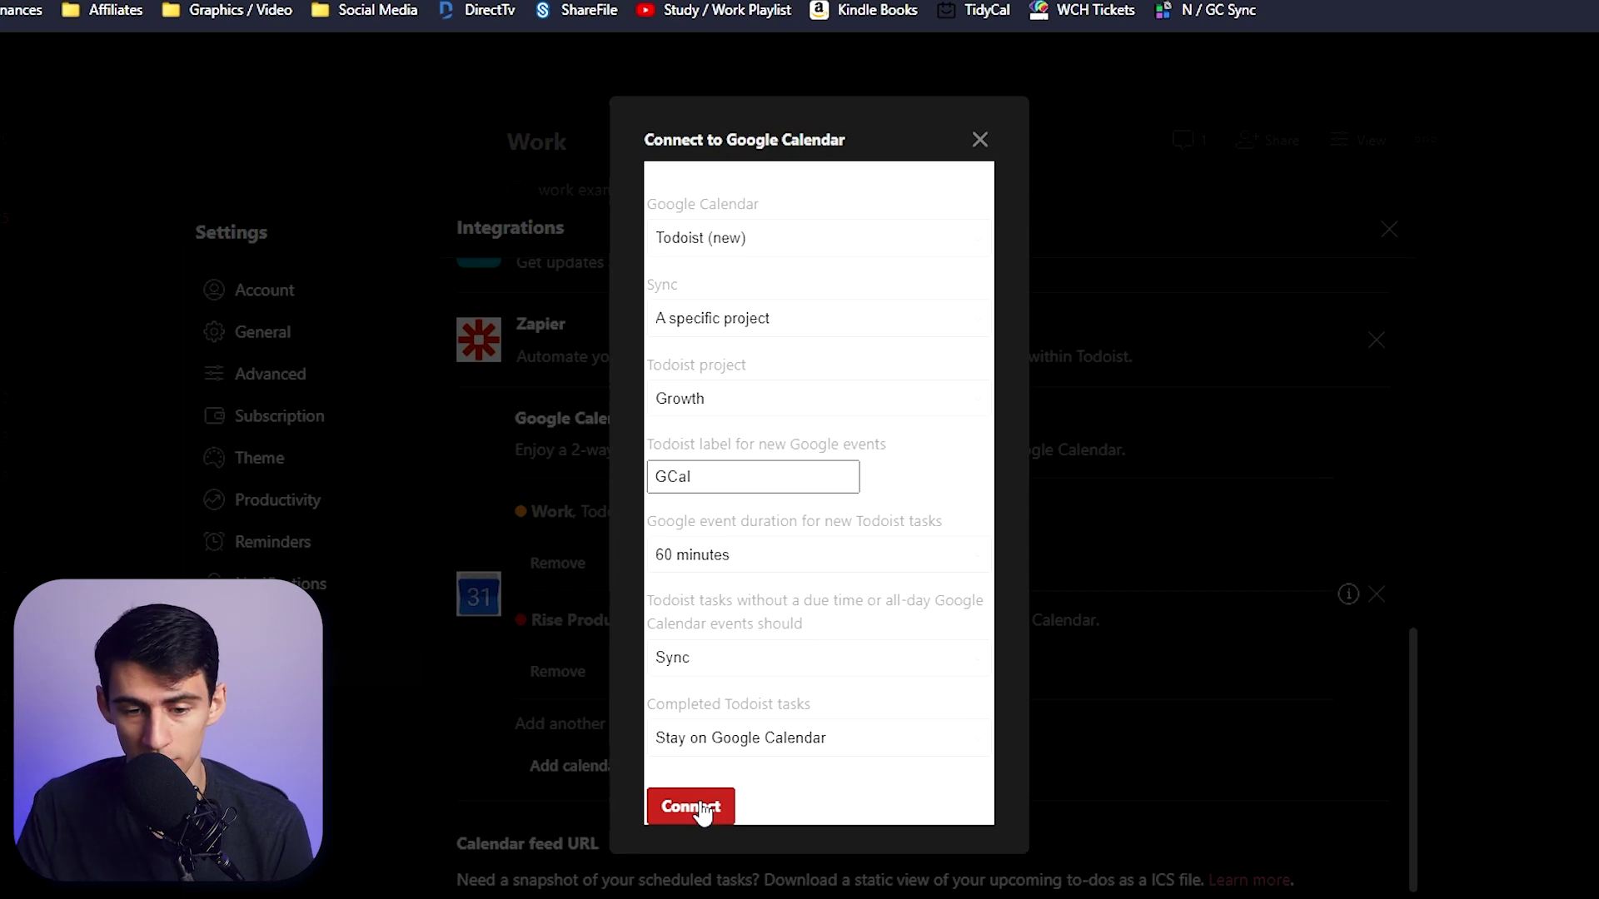
click(702, 807)
Step: Add '8pm today' to the Growth task 'go to sleep' so it is due today at 8:00 PM
key(Escape)
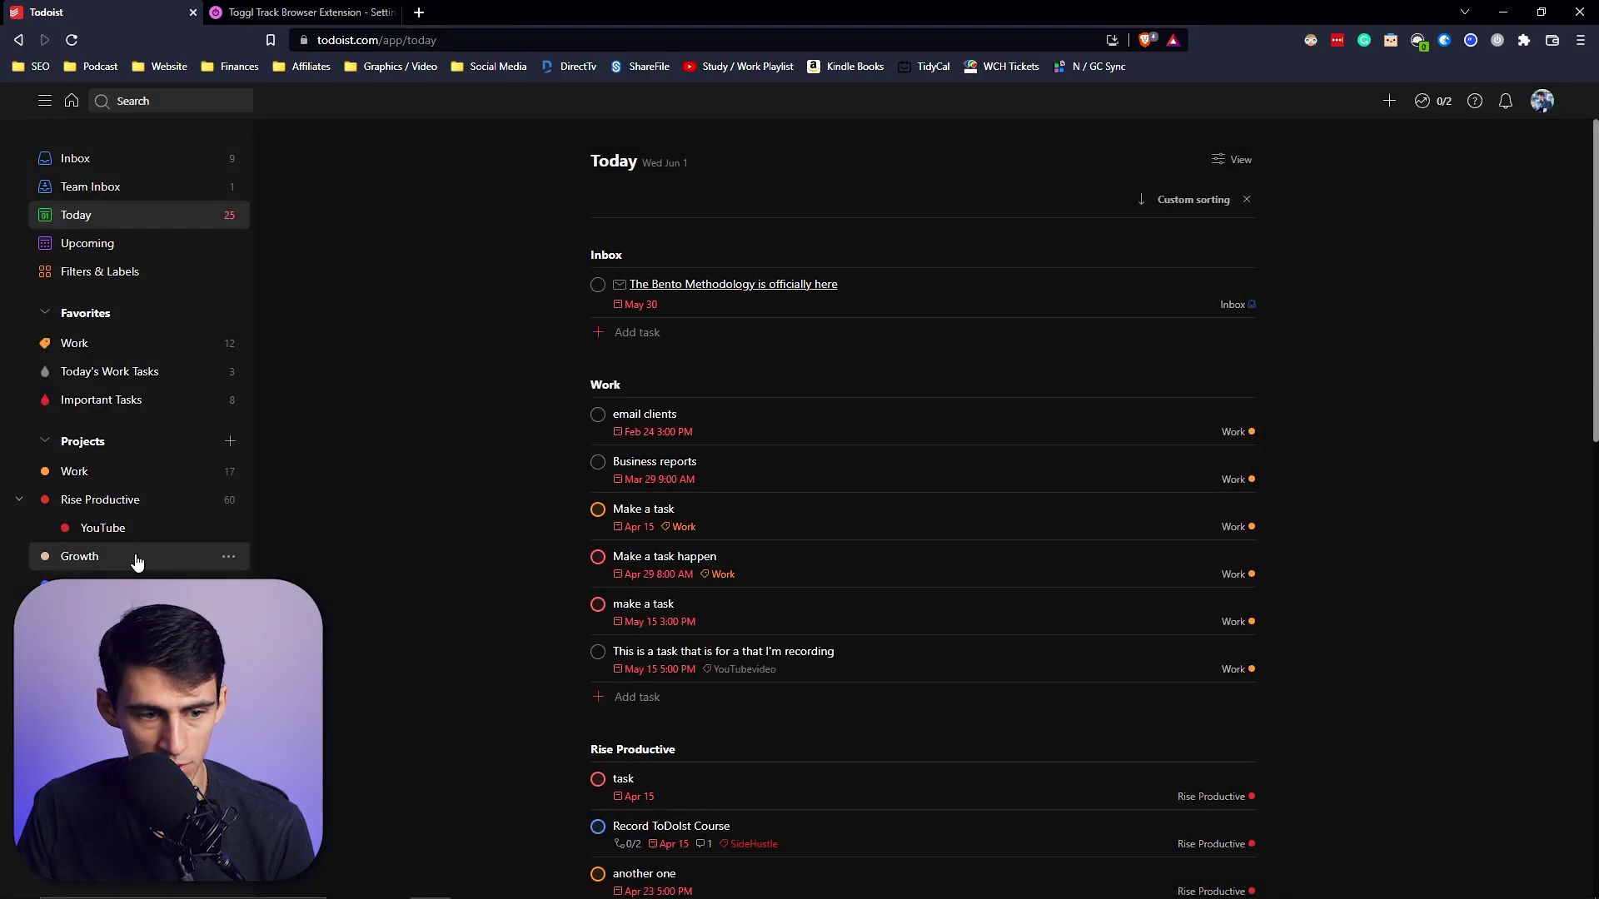
click(136, 557)
click(658, 372)
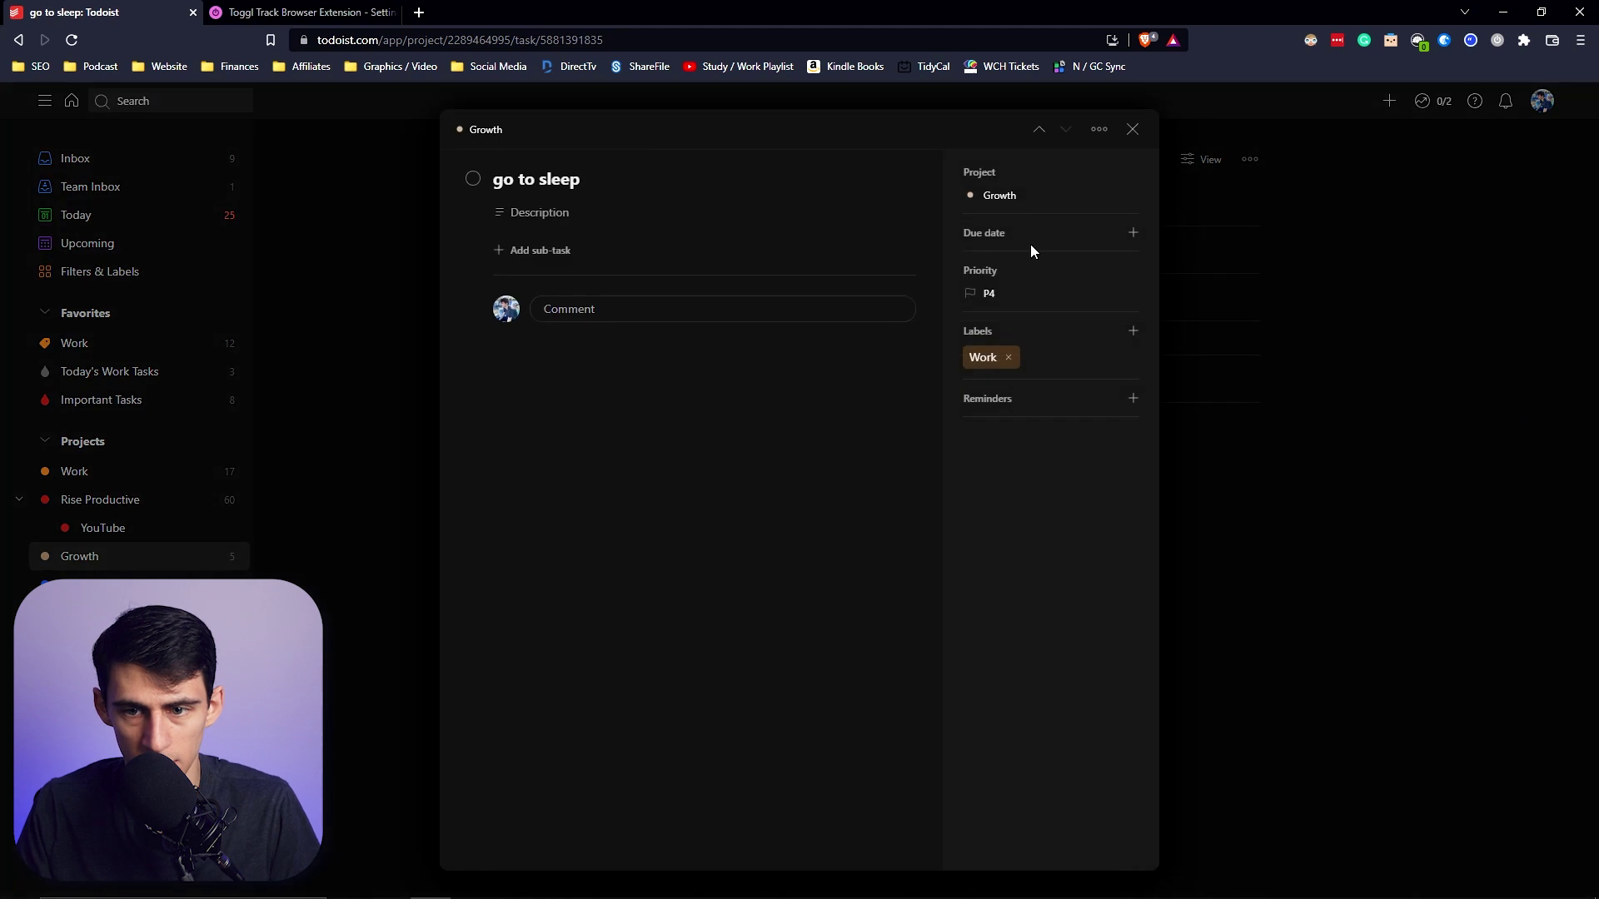
click(716, 174)
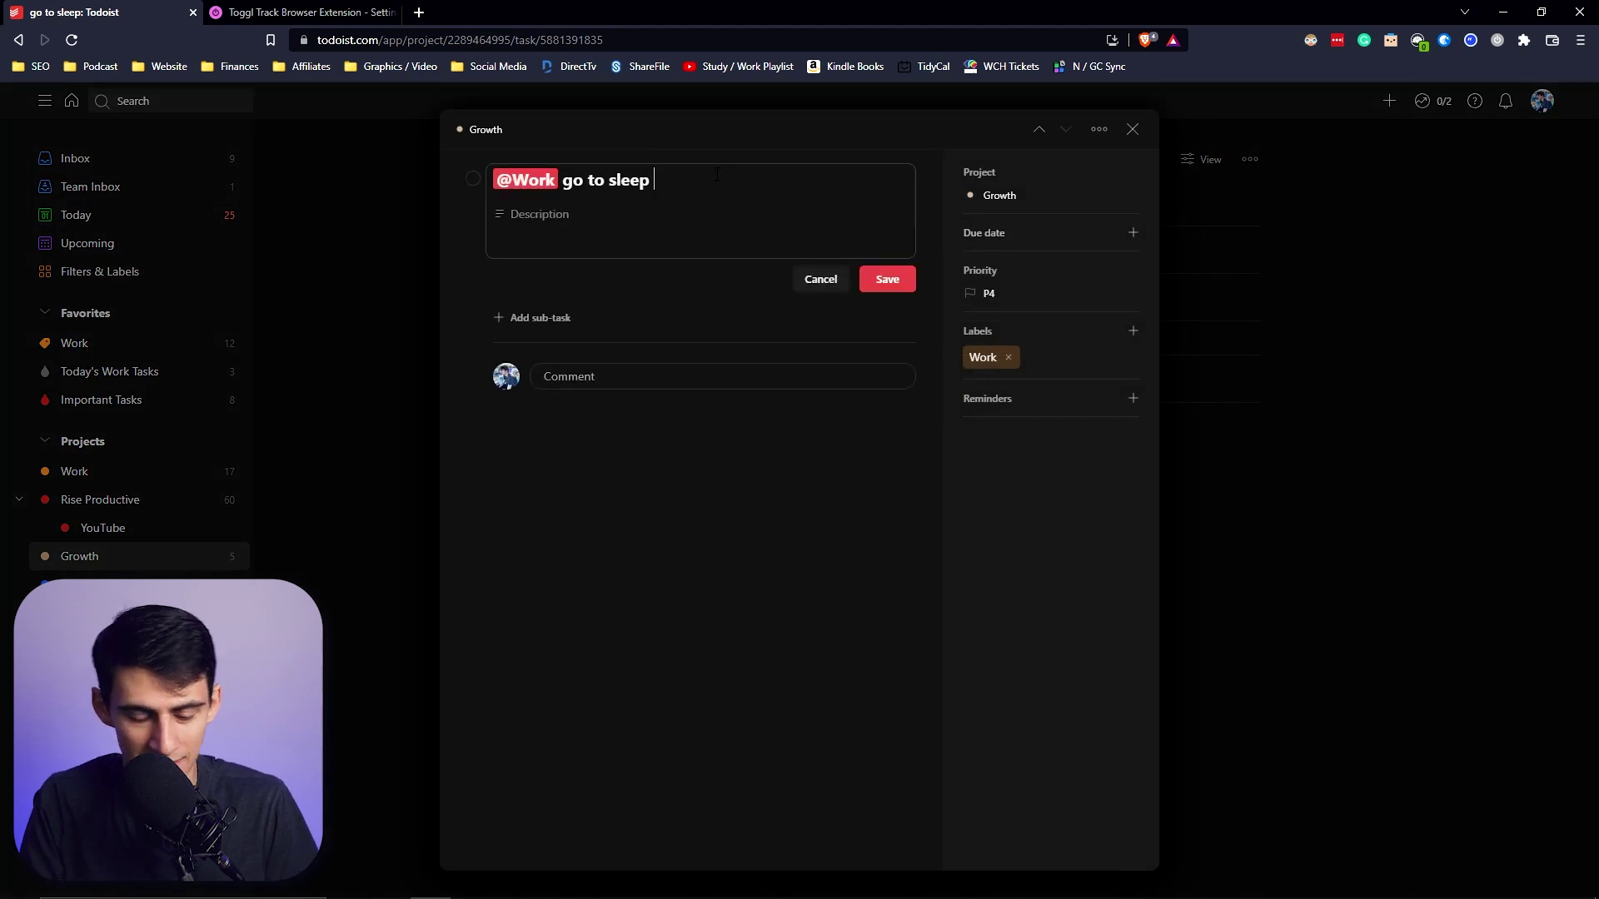
text(8pm today)
key(Return)
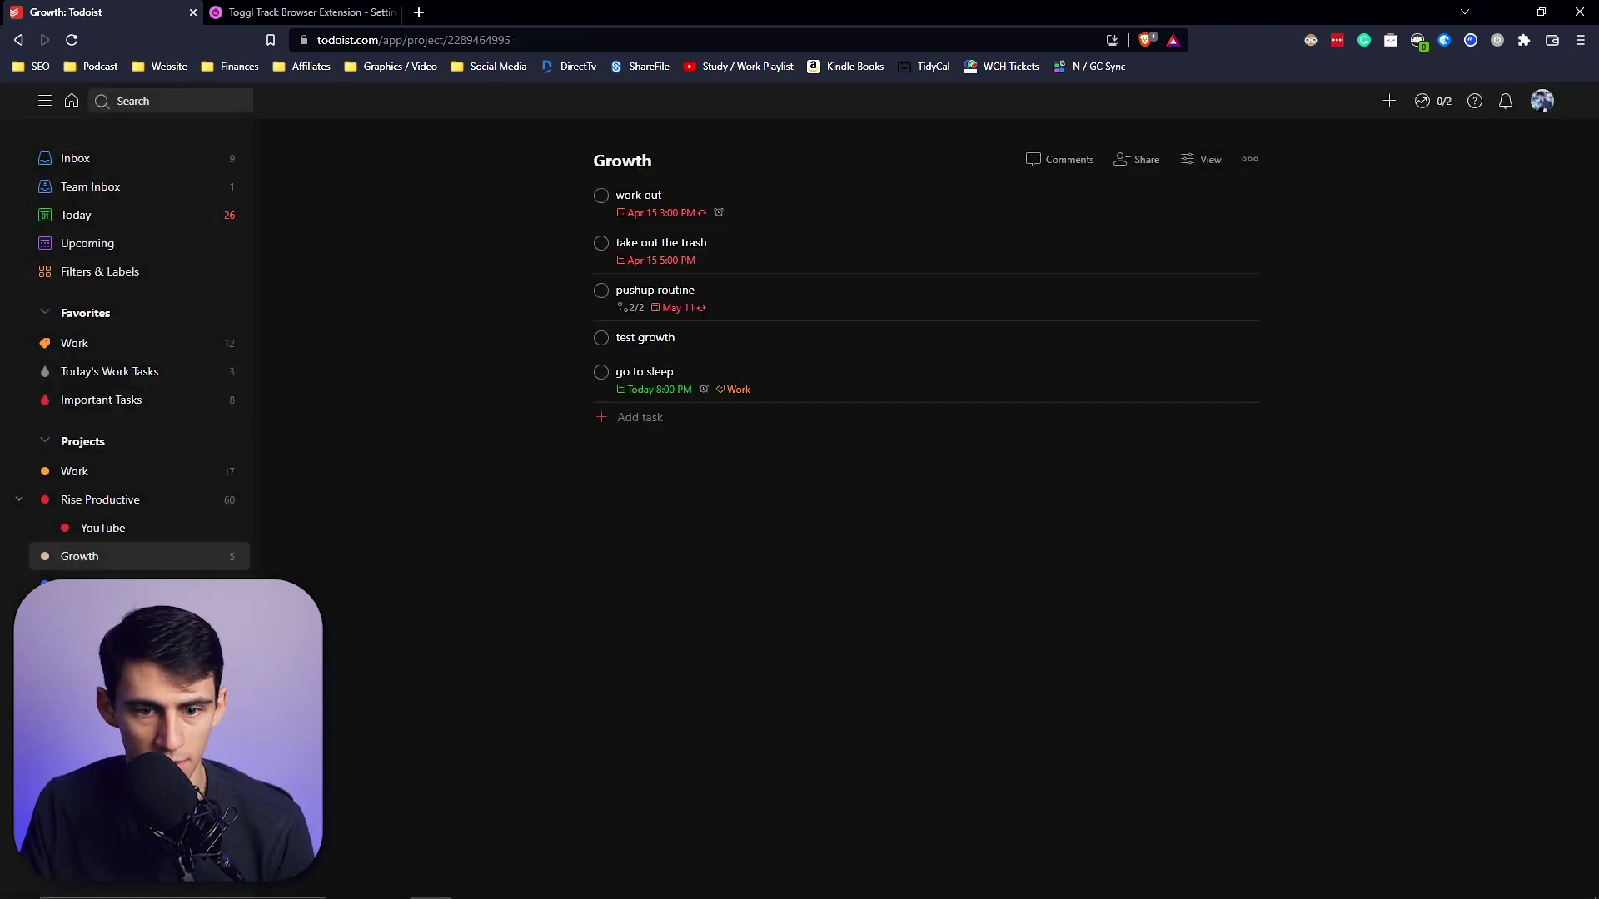
key(Escape)
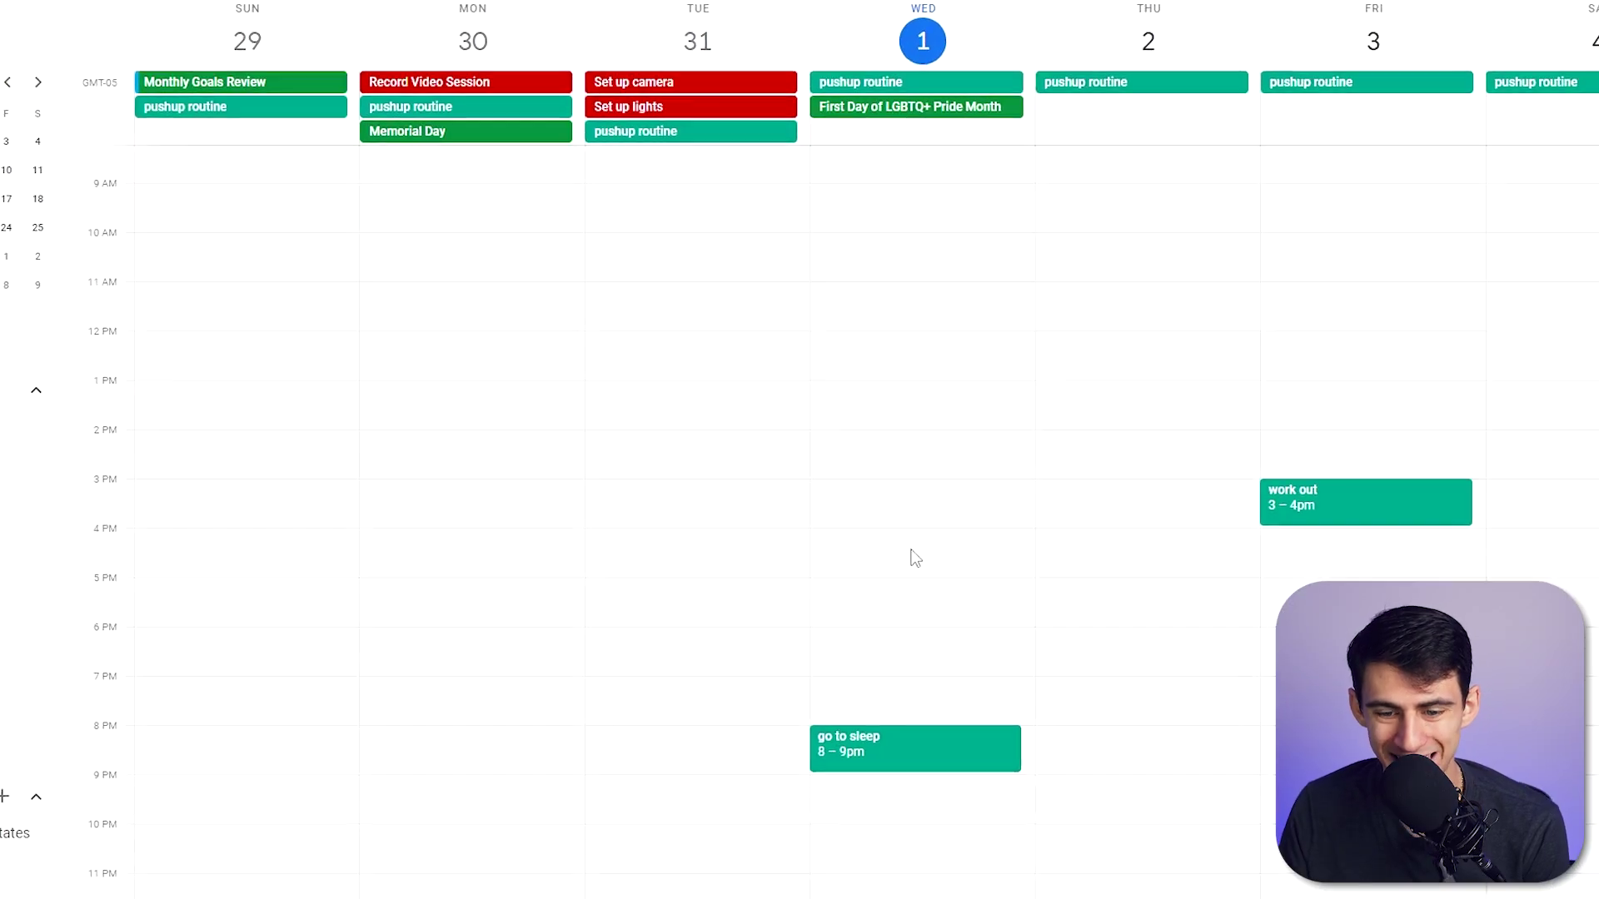
Step: Rename the synced Todoist calendar to Growth and give it the yellow Citron colour
click(896, 741)
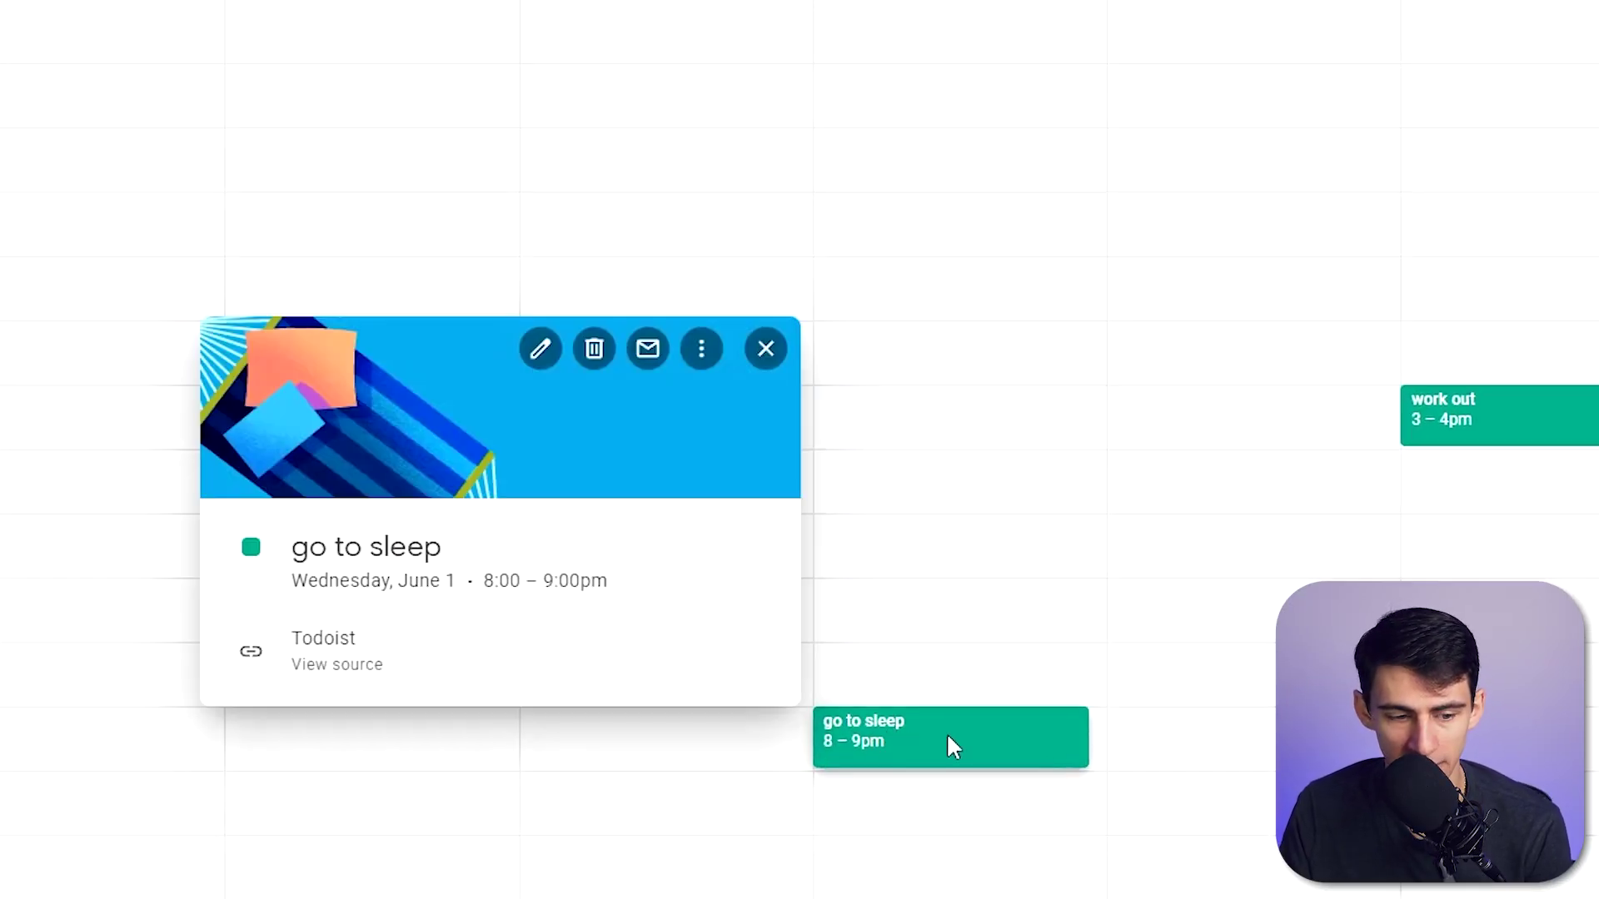
key(Escape)
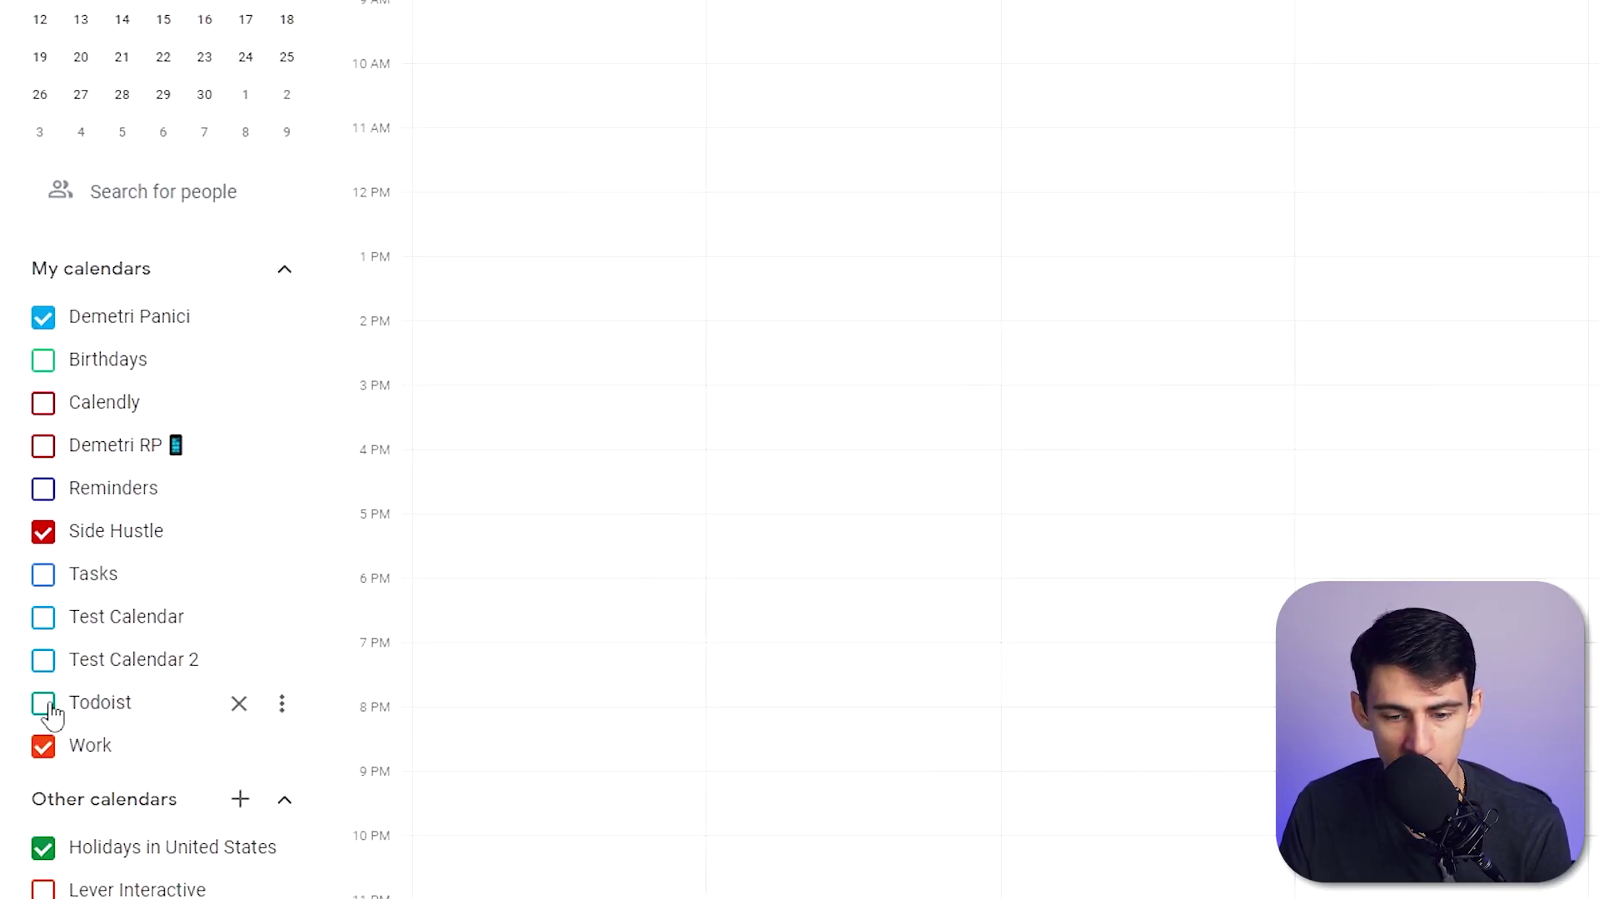
click(283, 706)
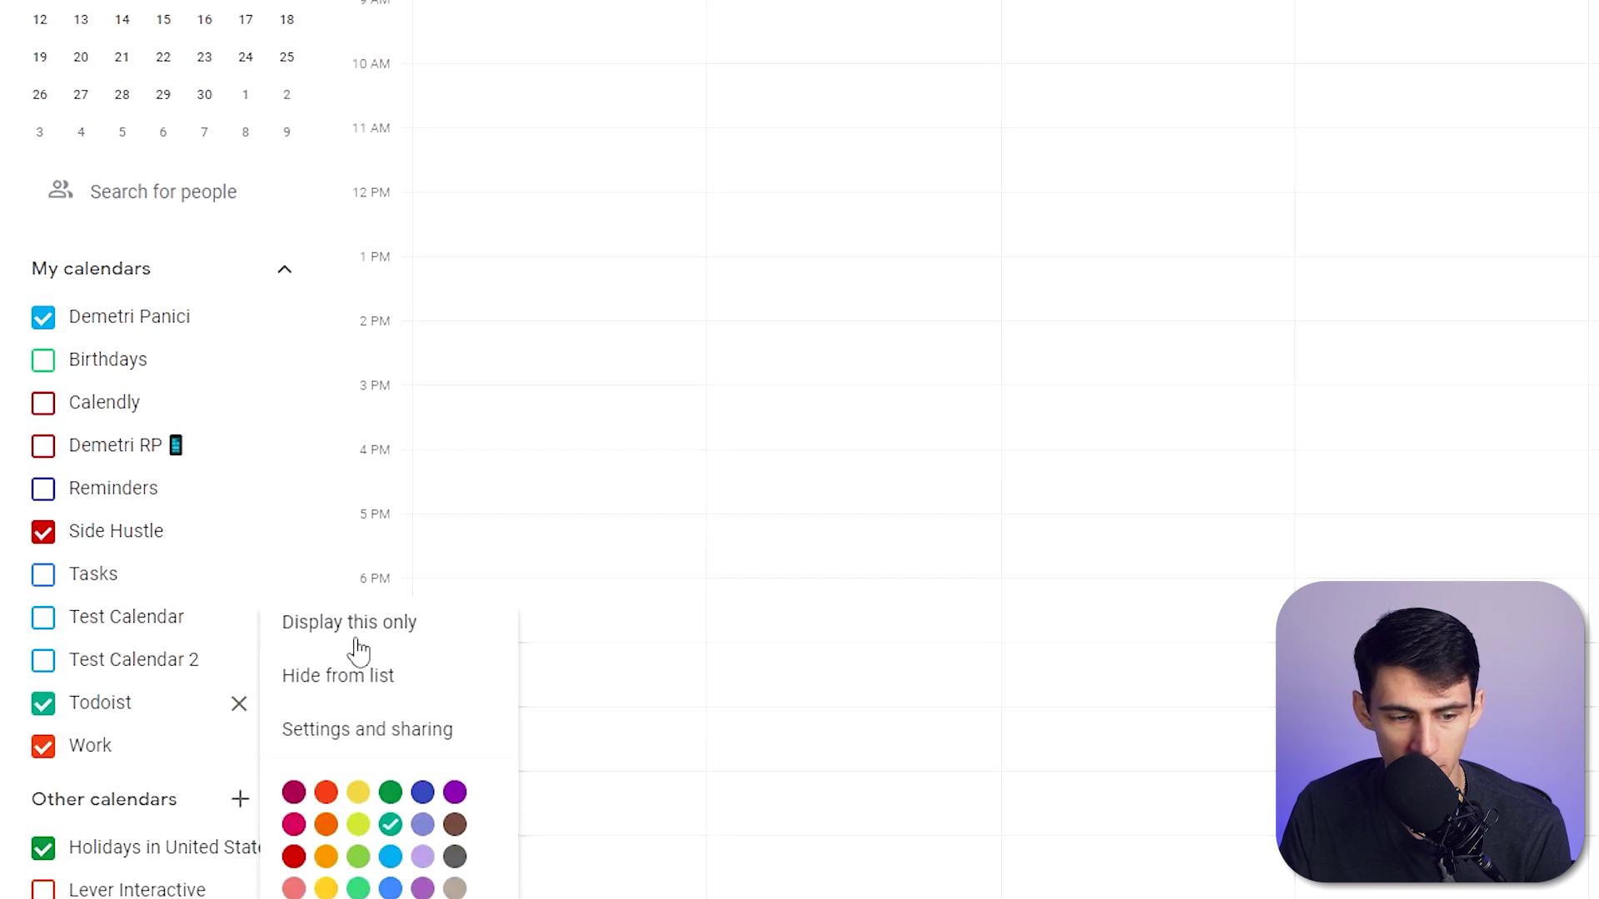
click(333, 733)
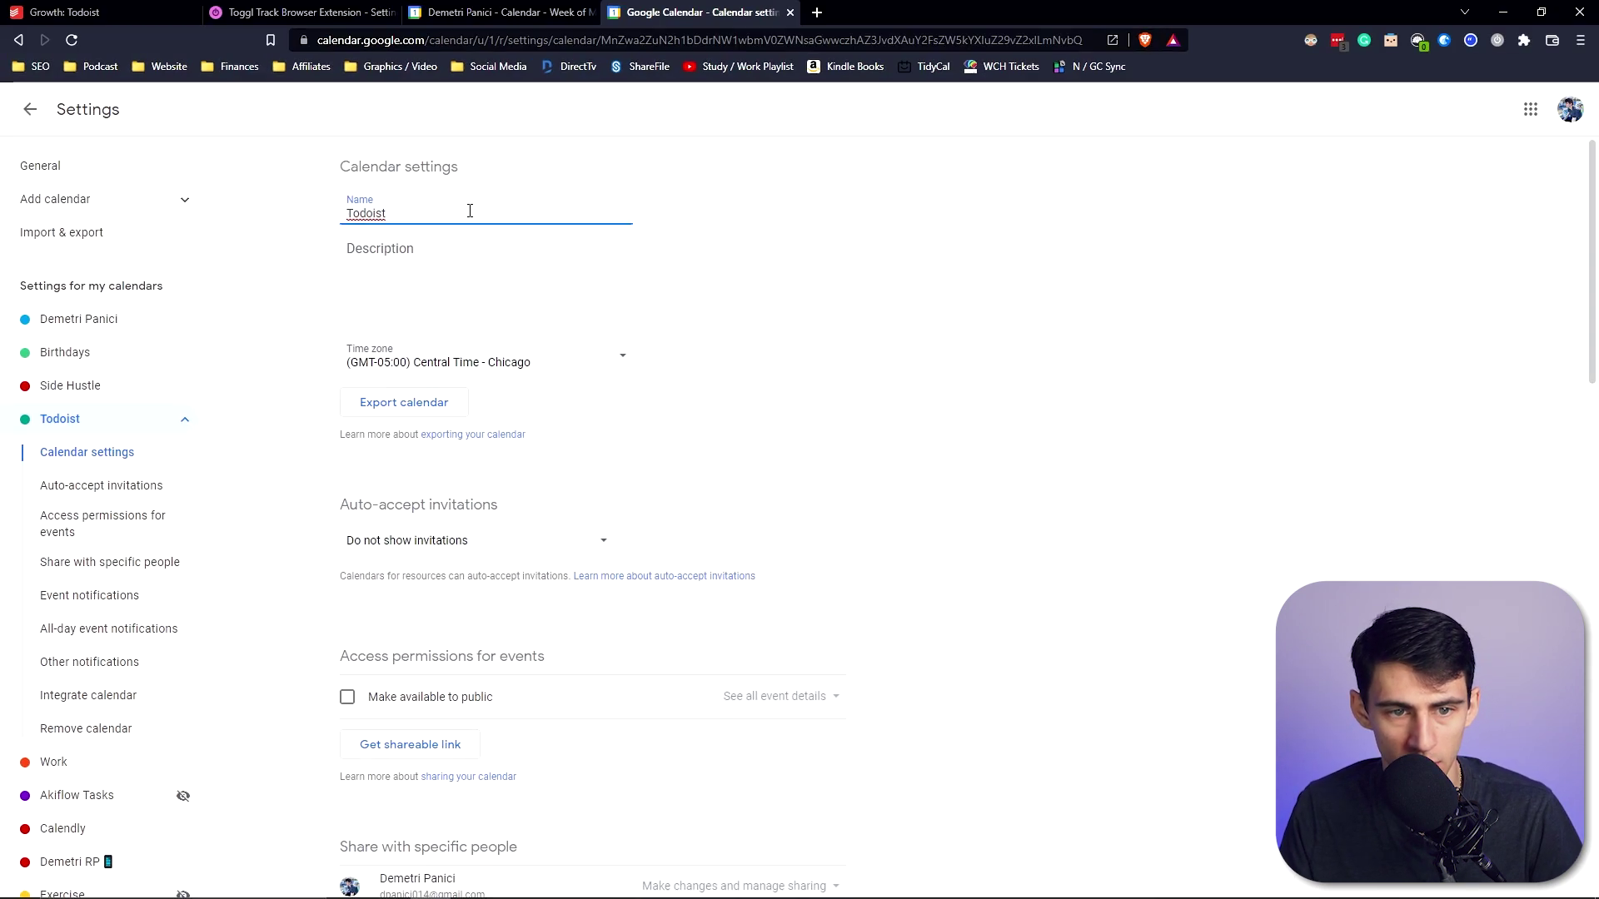
text(Growth)
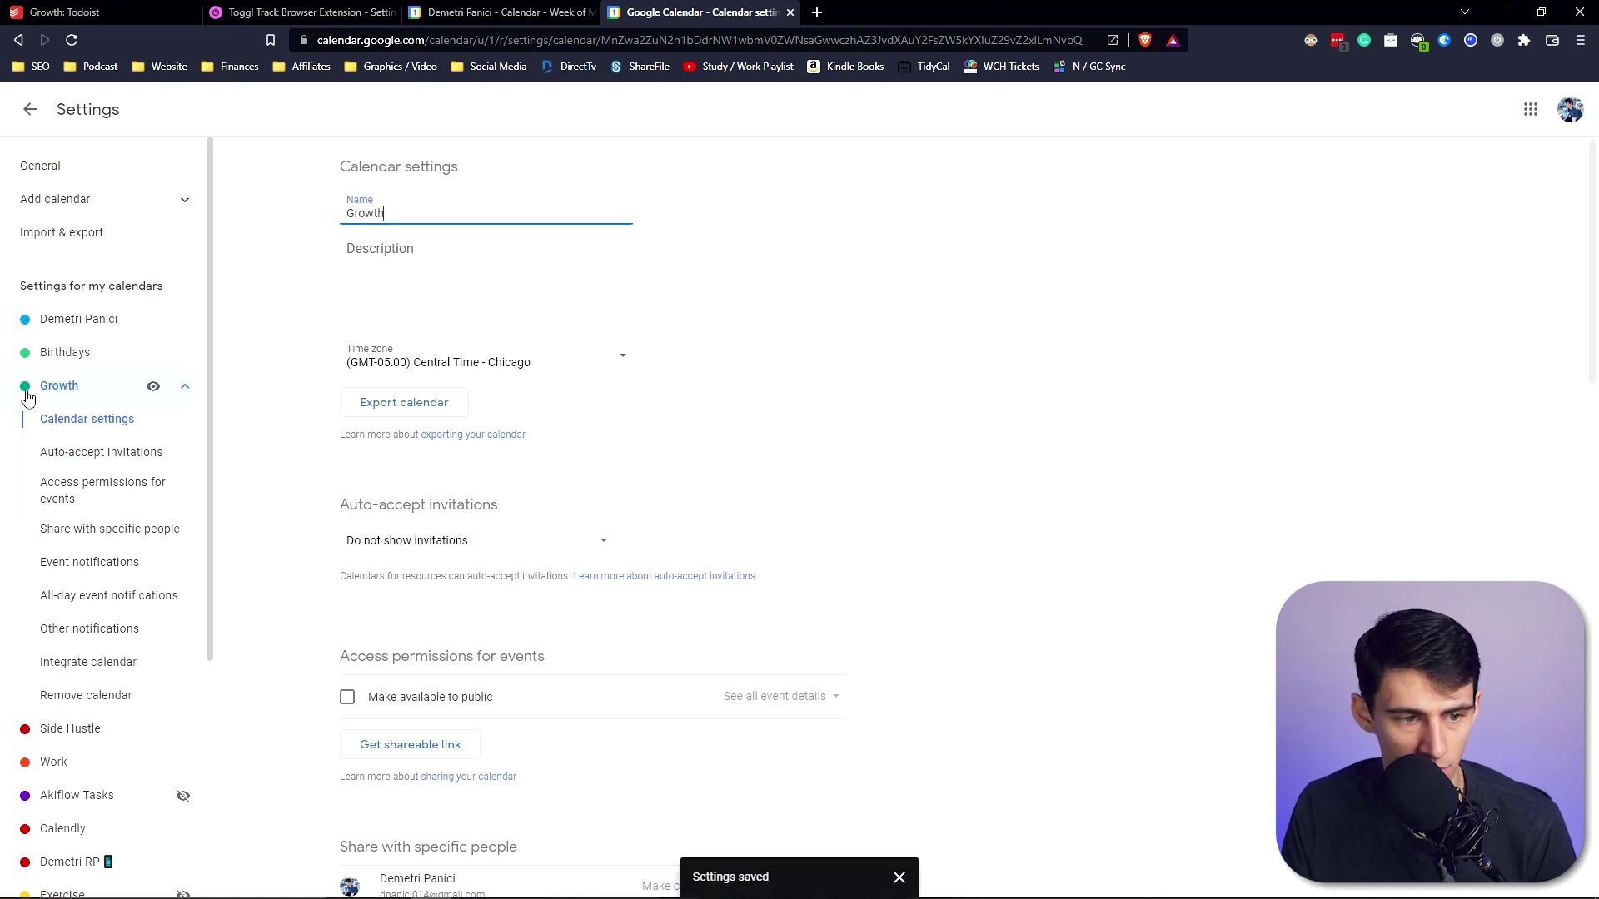
click(32, 387)
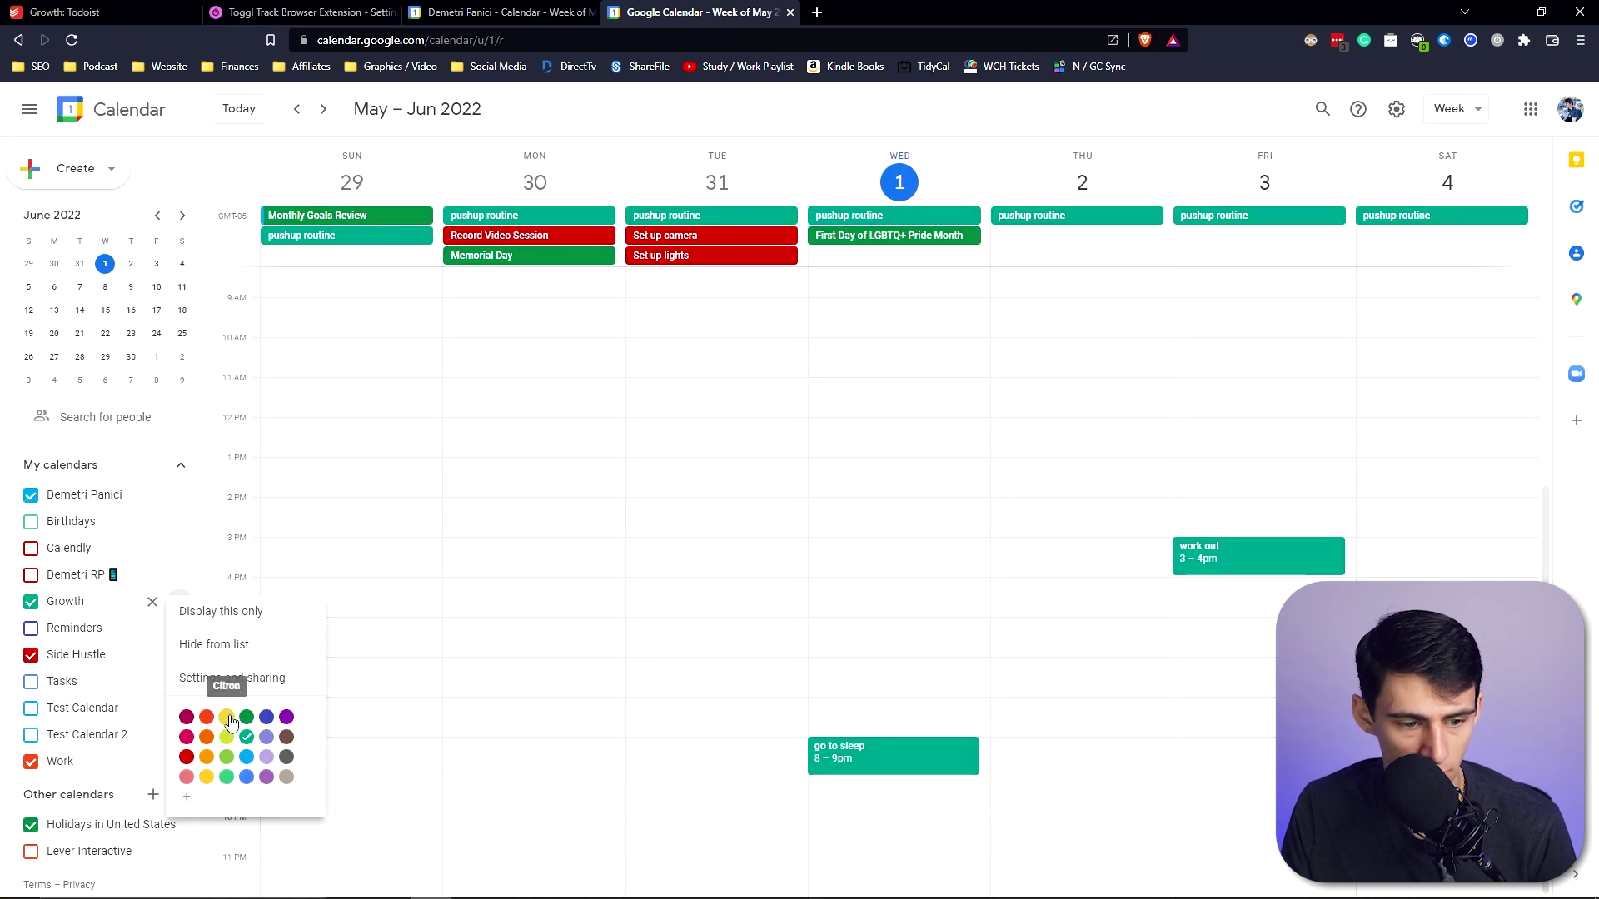
click(227, 718)
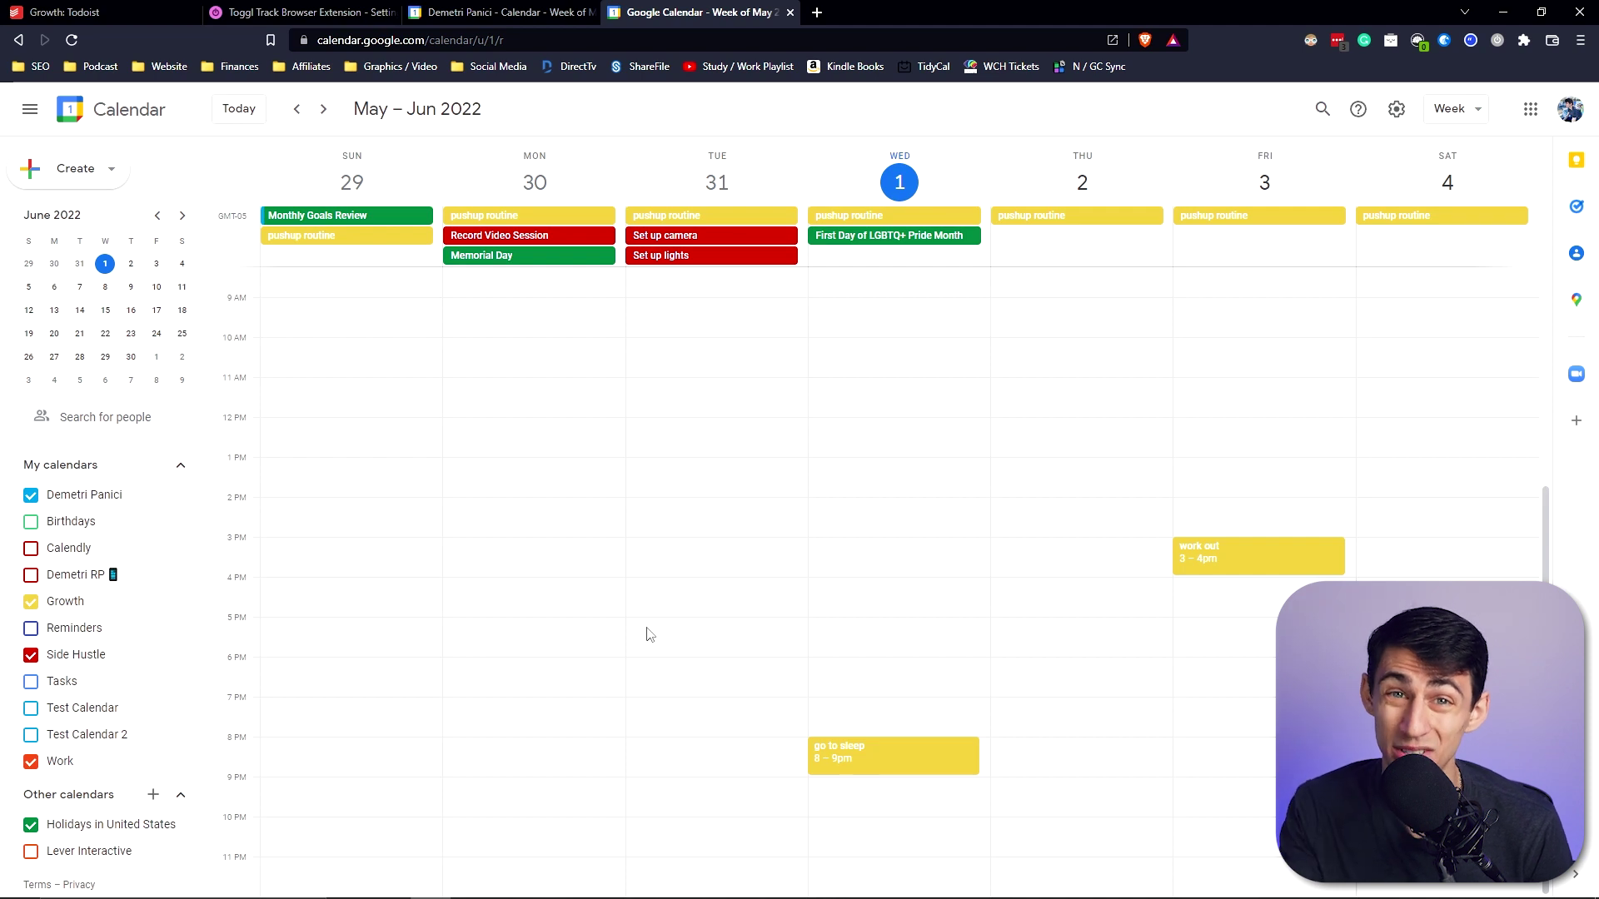
Step: In Todoist's Rise Productive project, make Record ToDoIst Course due today and save the 'another one' task edit
mouse_move(707, 888)
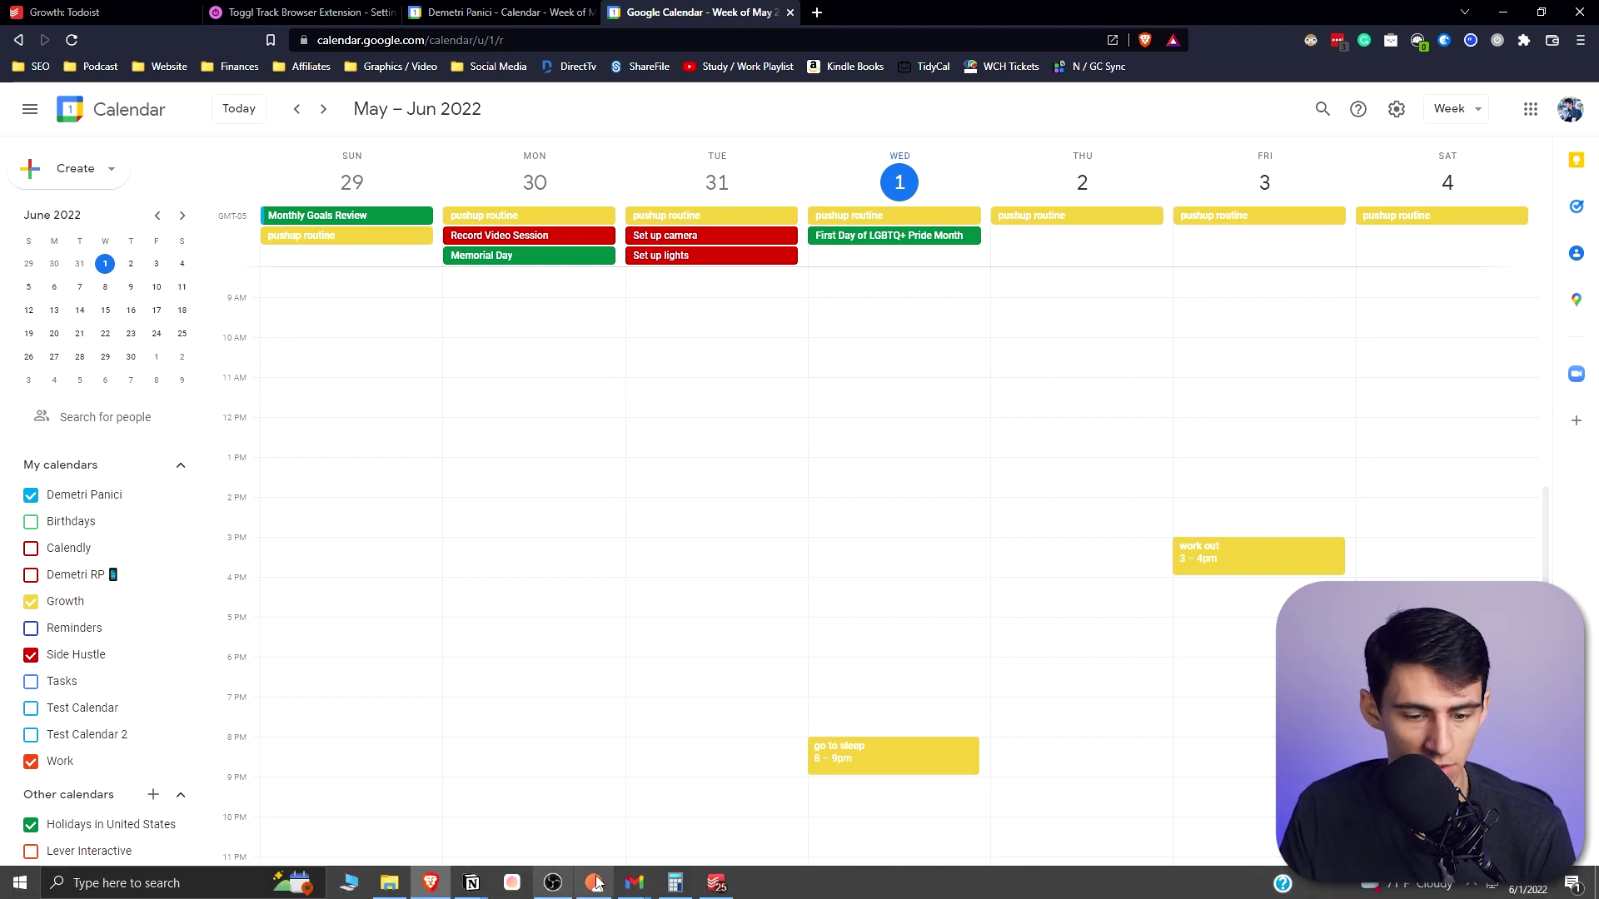
click(707, 887)
click(100, 417)
right_click(806, 208)
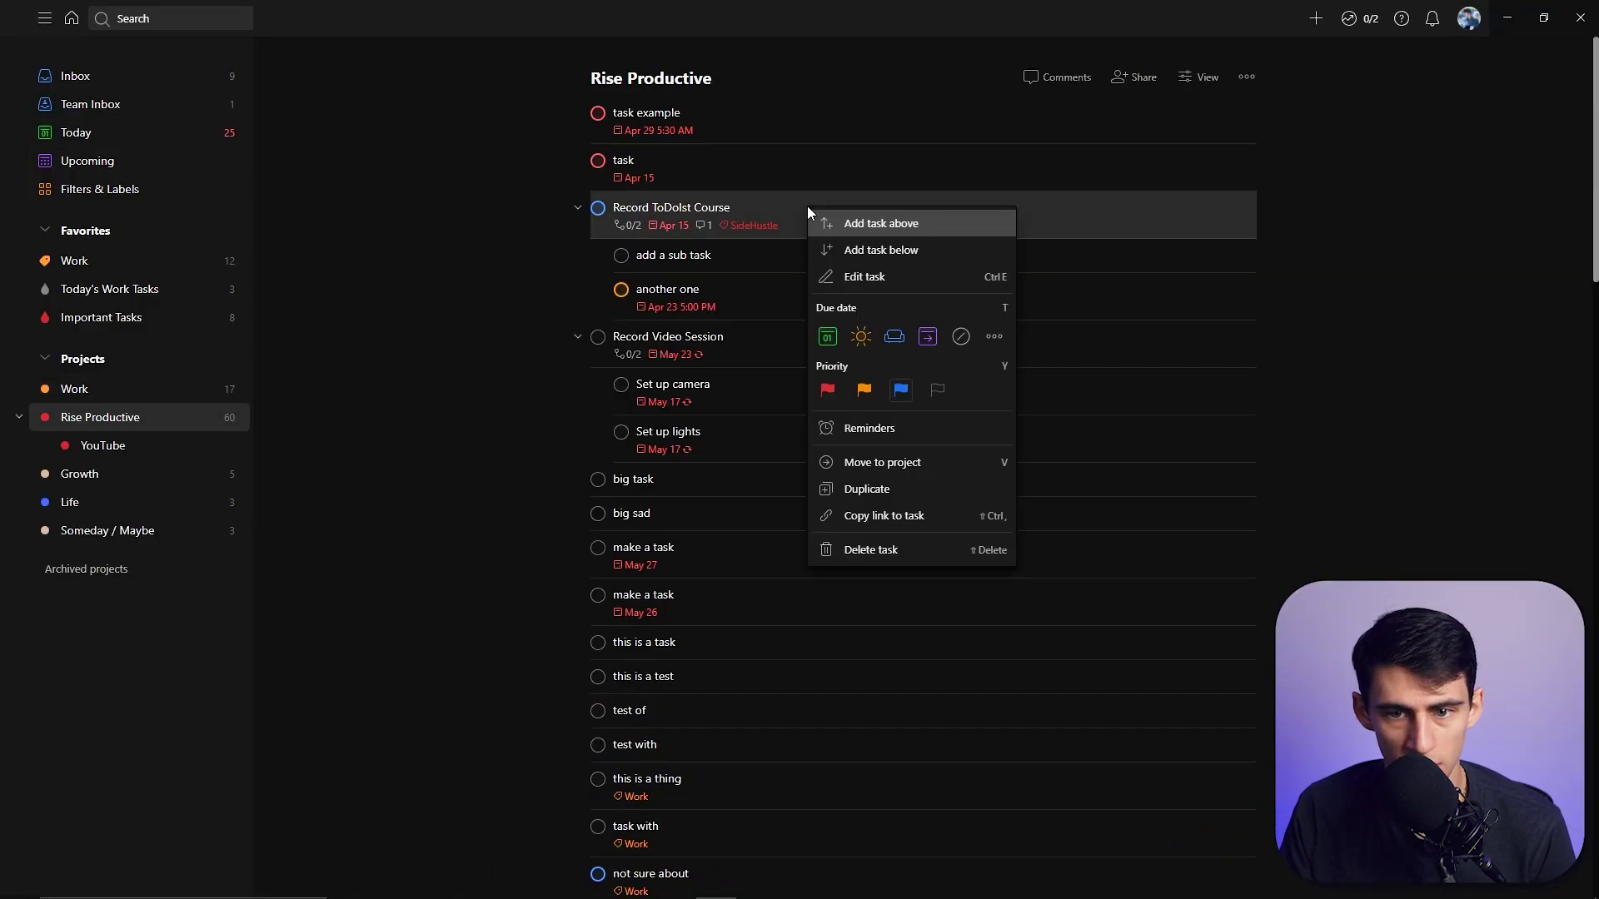
click(839, 335)
key(ctrl+e)
text(another one at 3pm today)
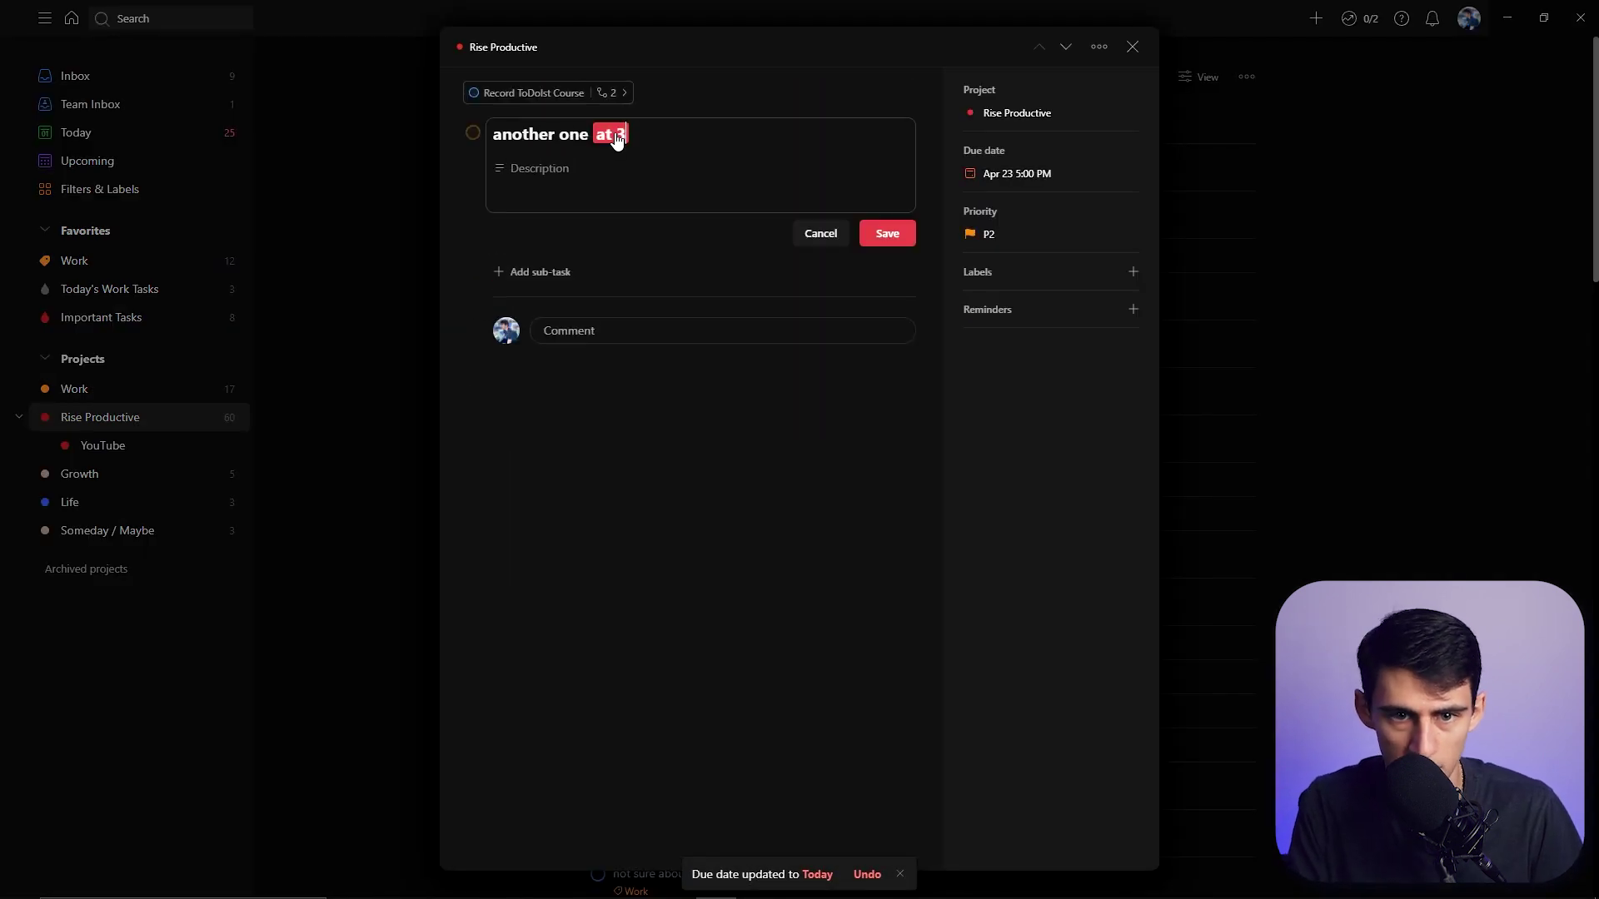
key(Return)
Step: Return to Google Calendar to check the synced Todoist events on June 1
key(alt+Tab)
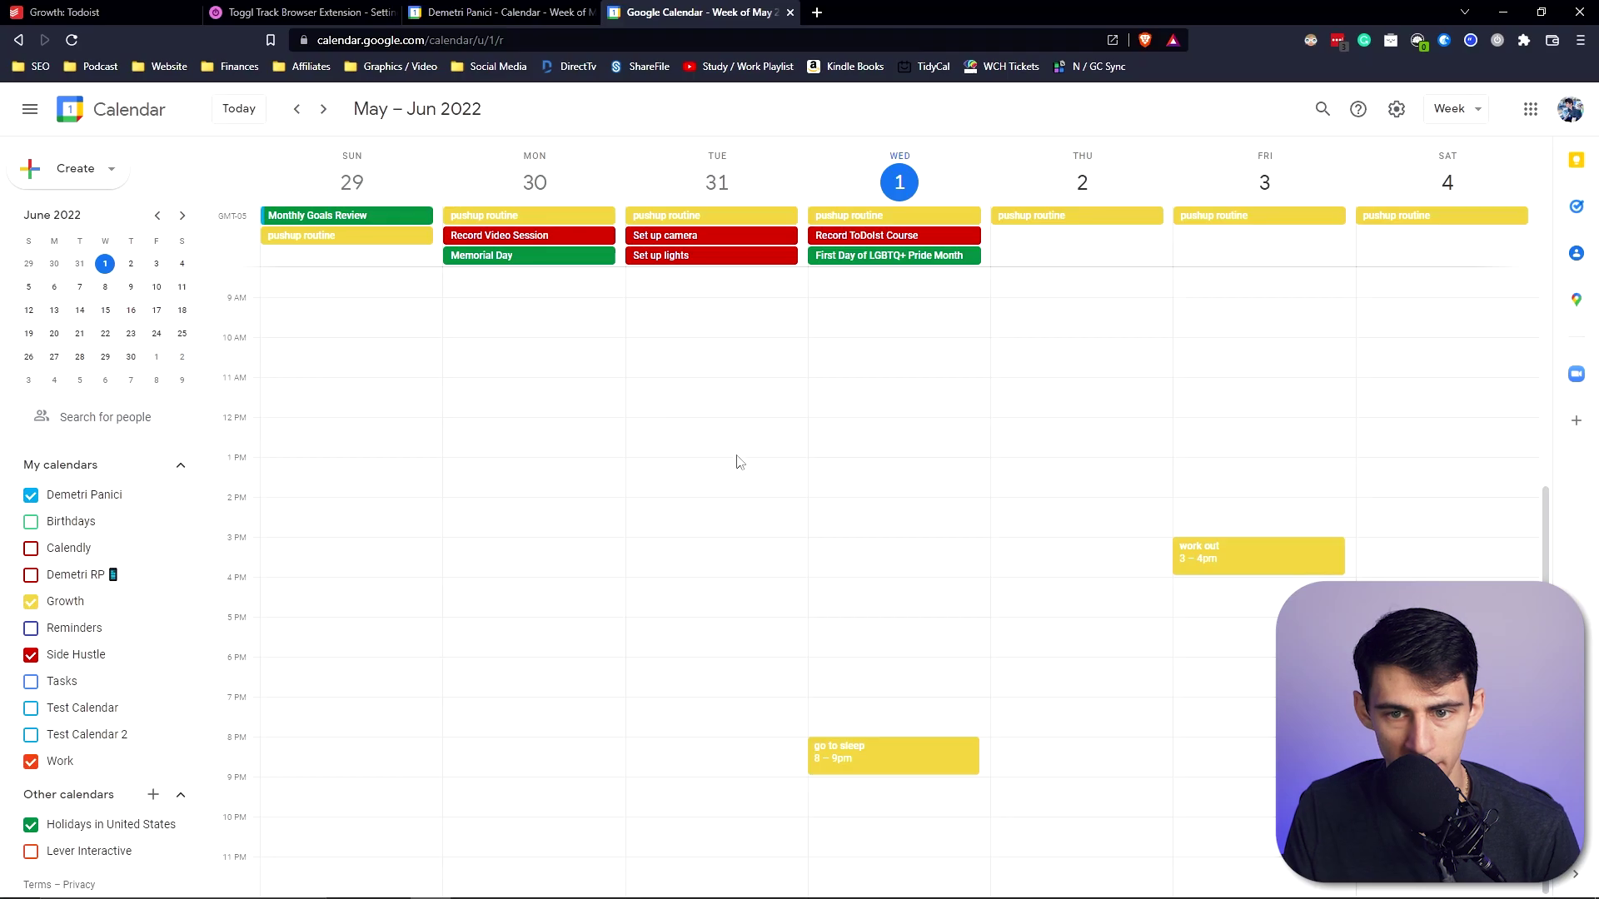